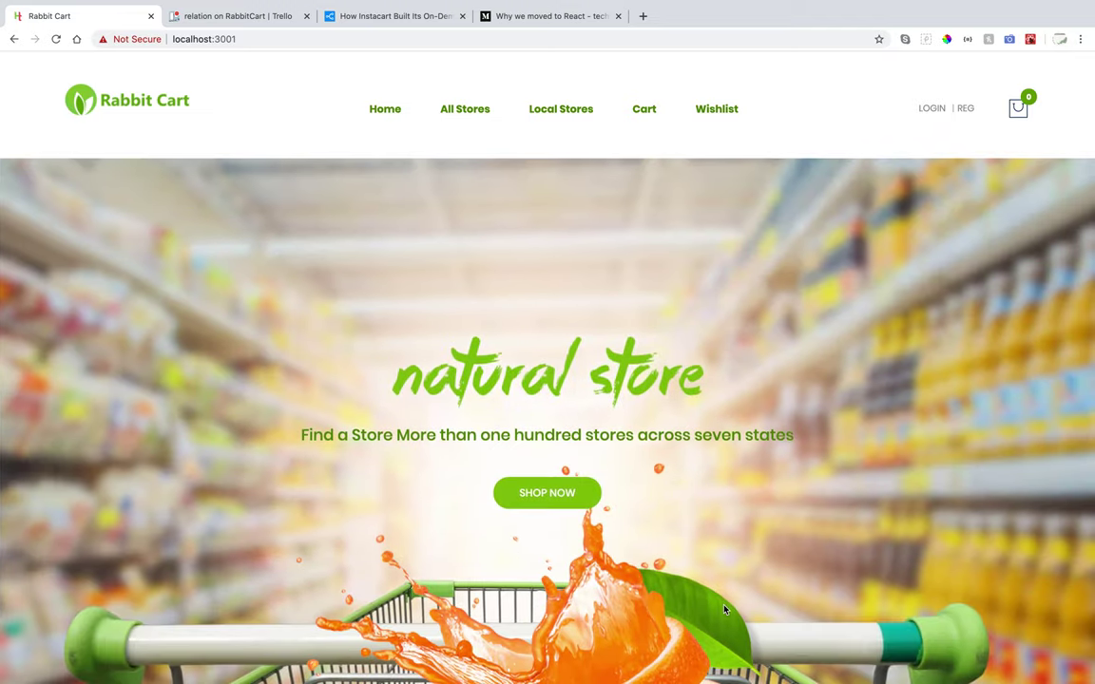
Scroll through the Rabbit Cart home page and return to the top.
scroll(724, 609, "down", 5)
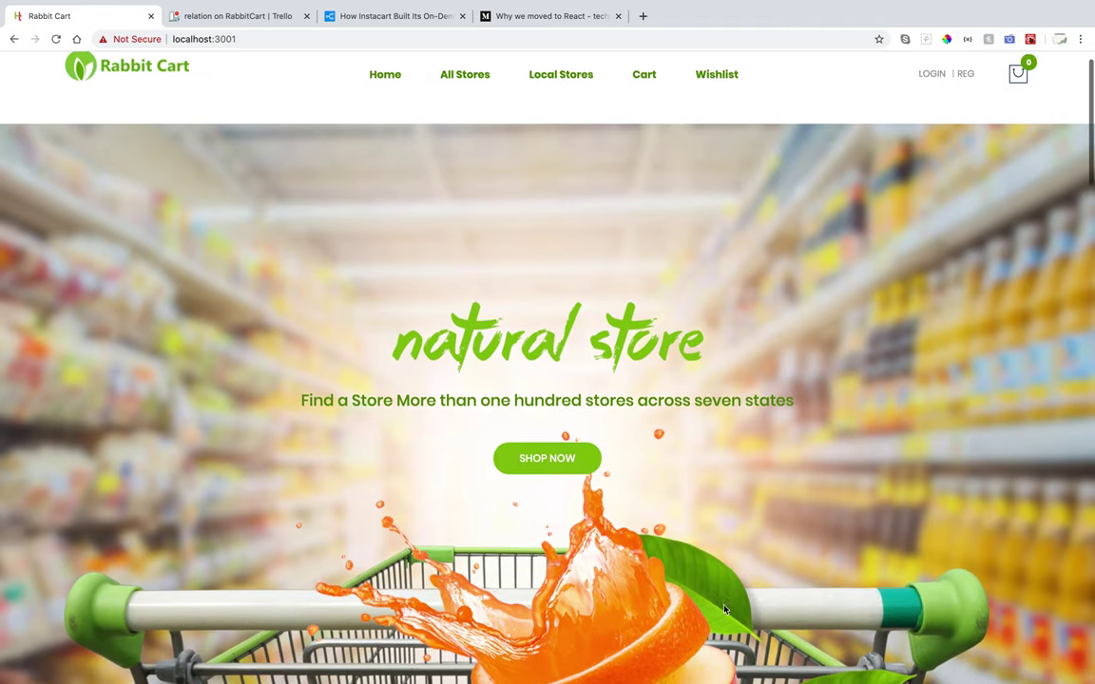
scroll(724, 609, "down", 3)
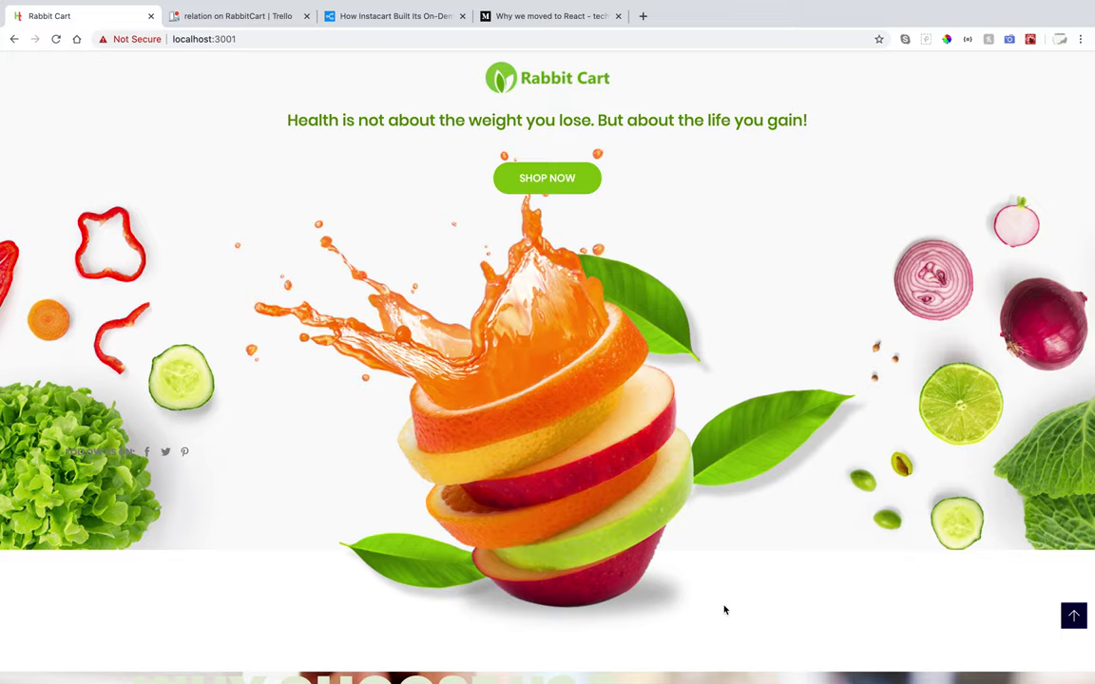
scroll(724, 609, "down", 5)
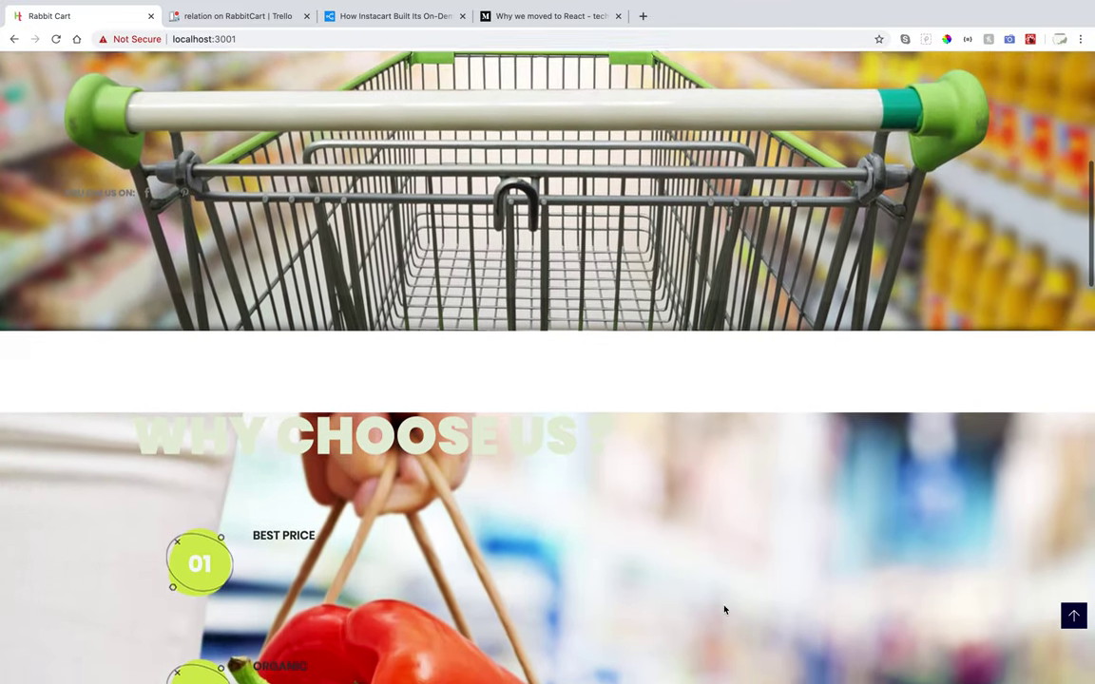
scroll(724, 609, "down", 5)
scroll(724, 609, "down", 3)
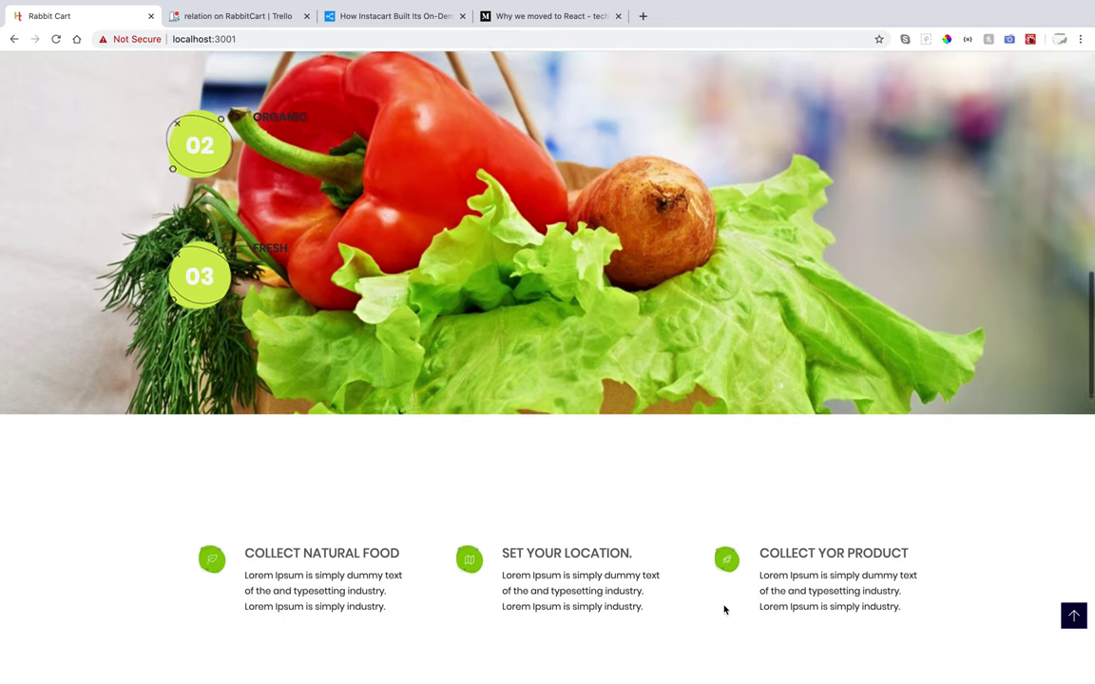
scroll(724, 609, "down", 4)
scroll(725, 609, "down", 3)
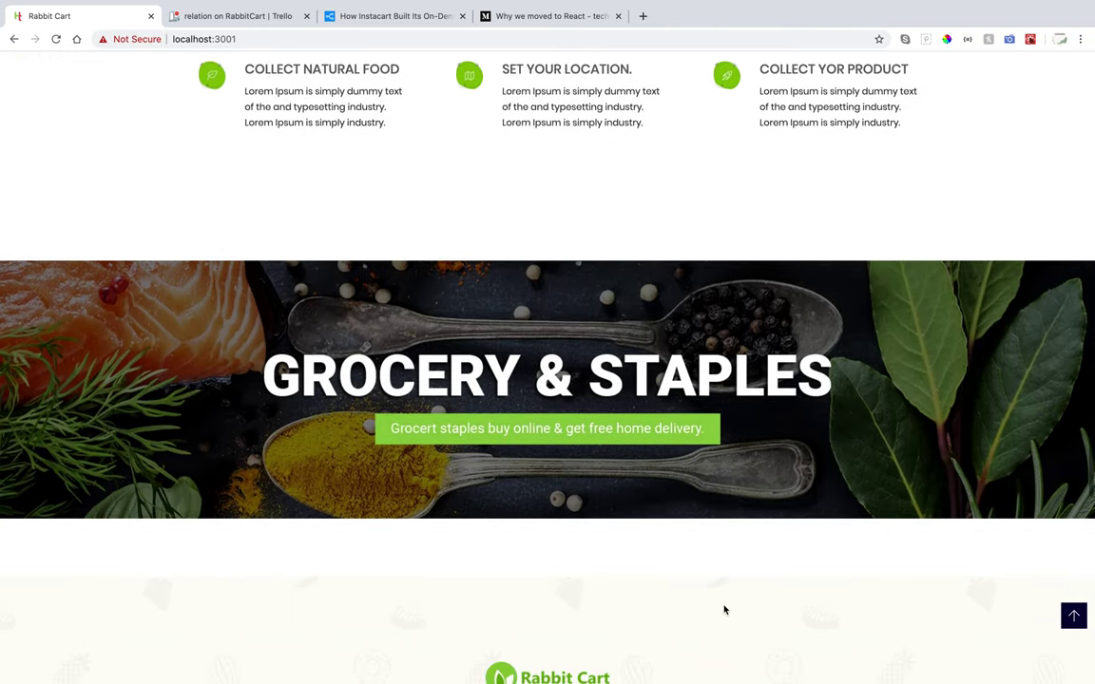
scroll(724, 609, "down", 3)
scroll(724, 610, "down", 4)
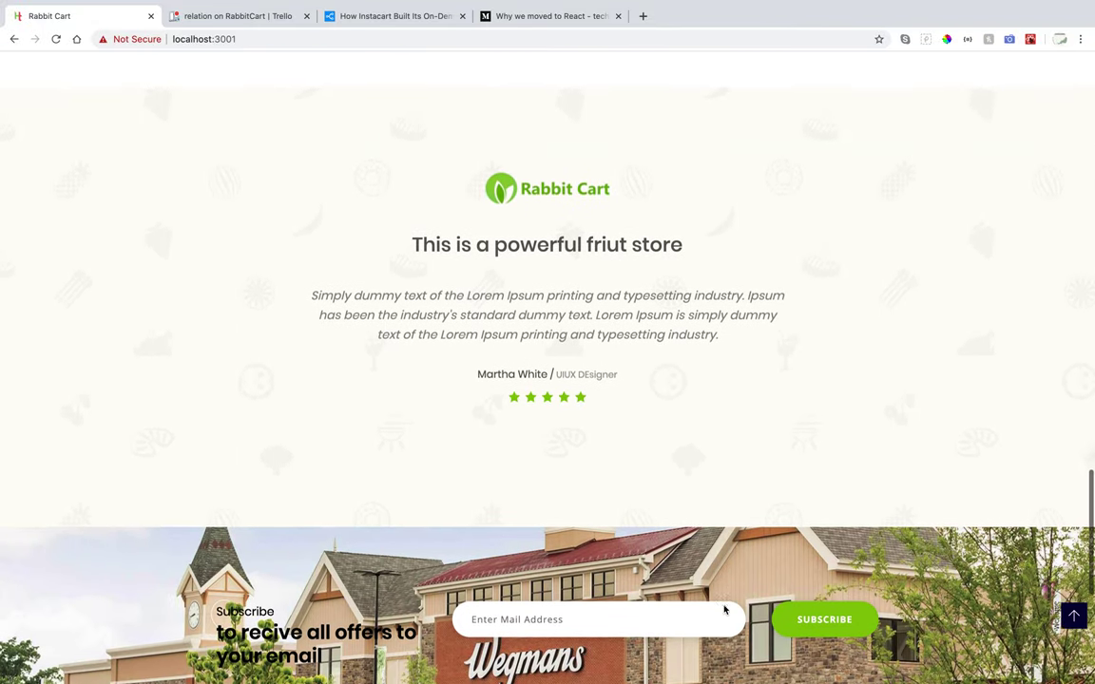
scroll(724, 609, "down", 3)
left_click(1074, 615)
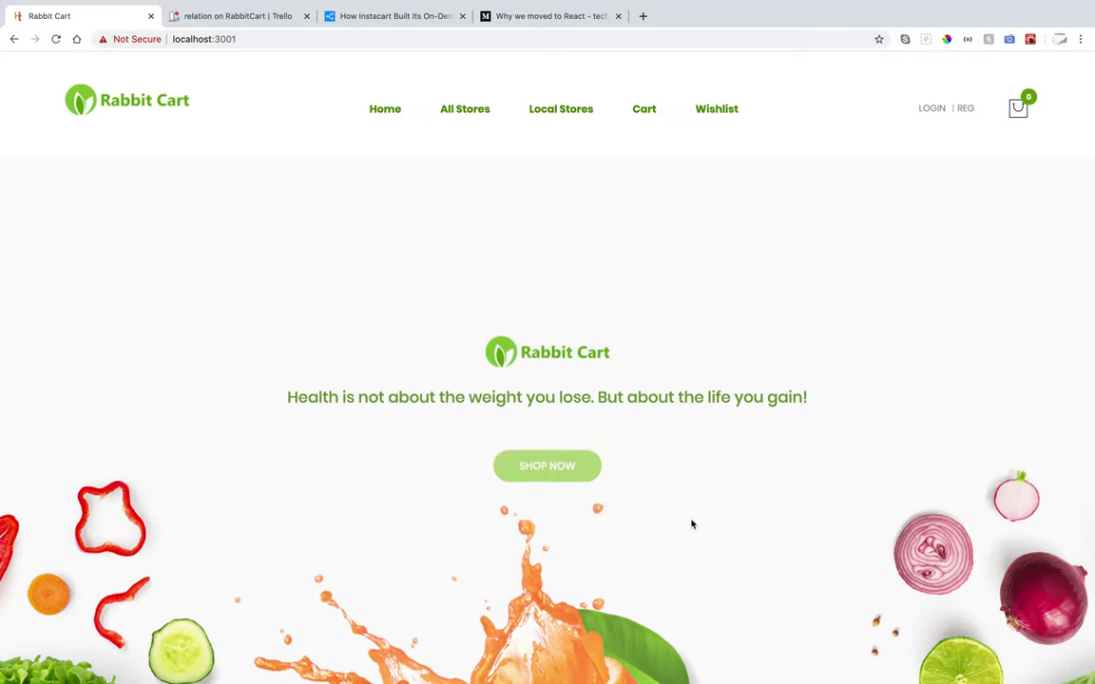
scroll(692, 525, "down", 2)
scroll(692, 525, "up", 1)
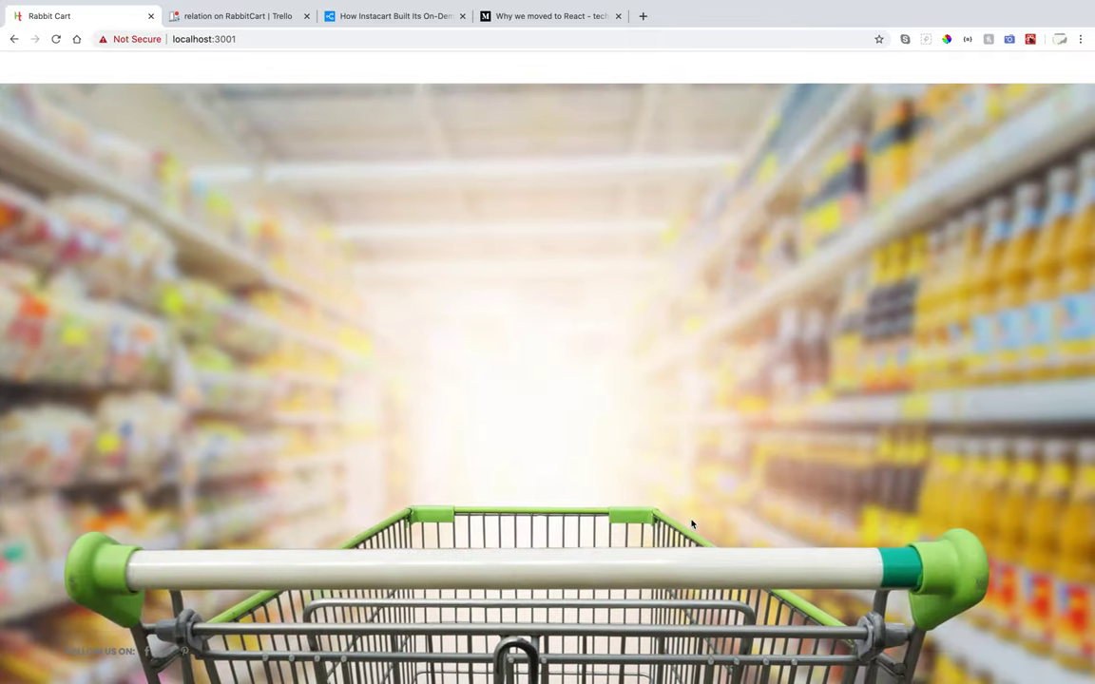
scroll(692, 525, "up", 1)
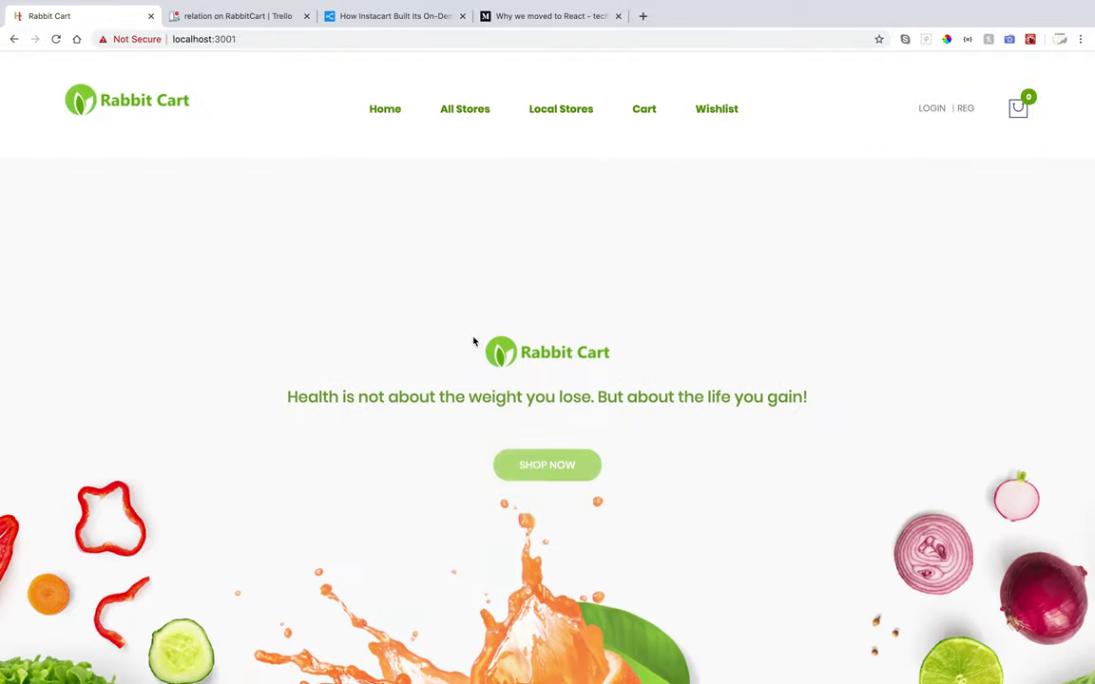
Open All Stores, scroll past cards like John Glenn and Eastway, then jump back up.
left_click(446, 111)
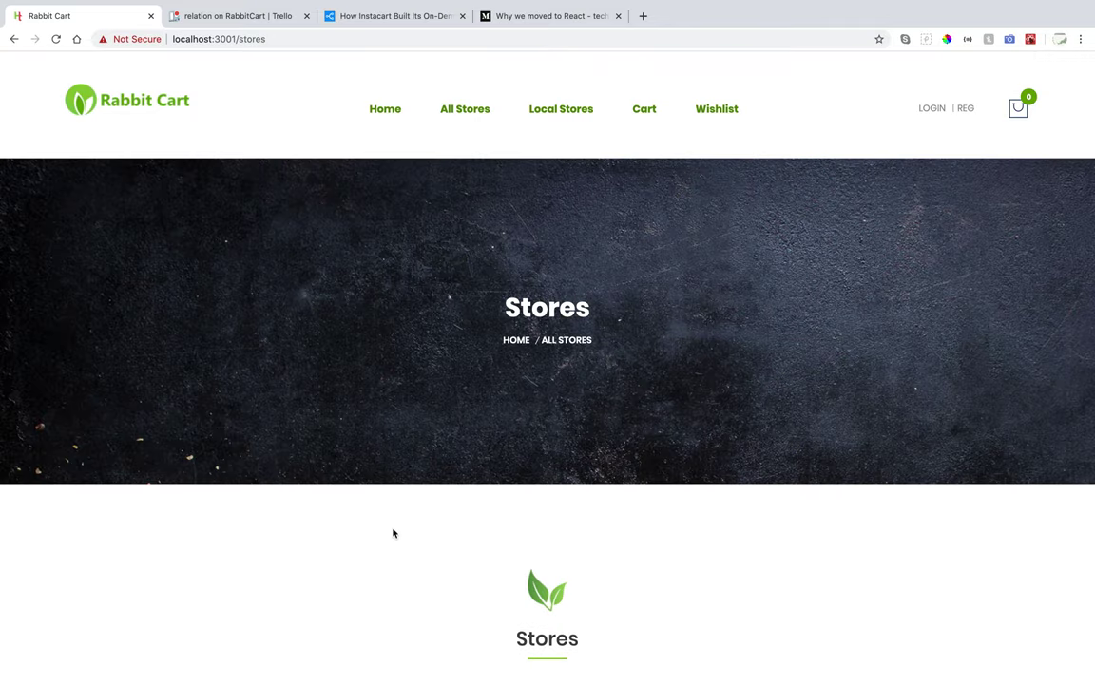
scroll(393, 557, "down", 3)
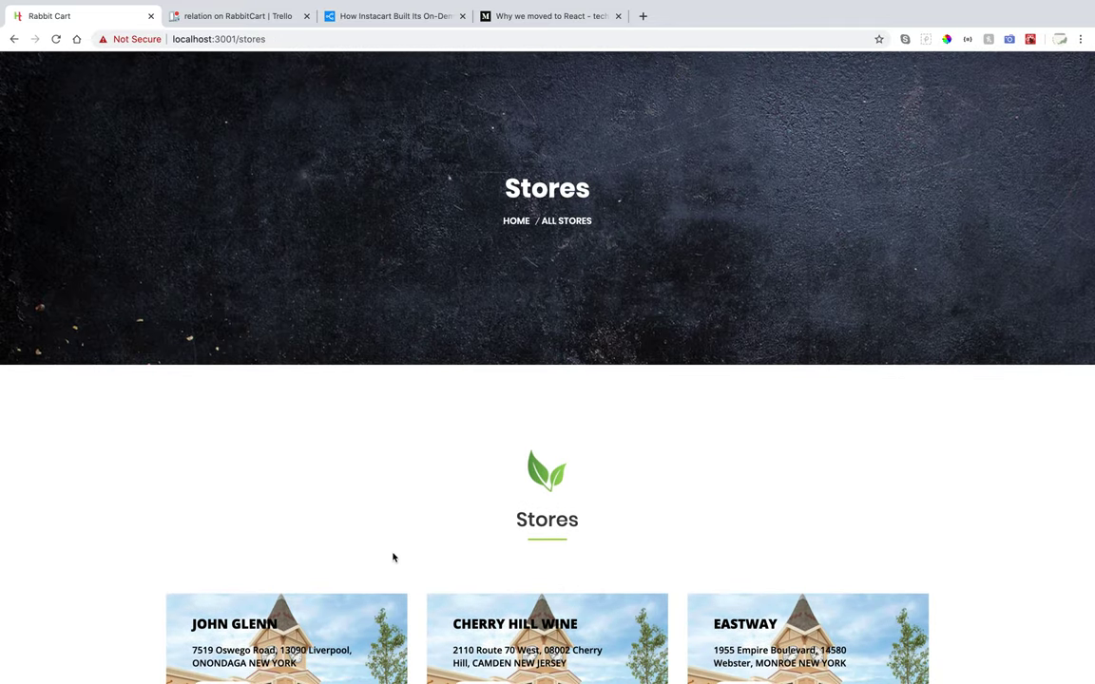
scroll(394, 557, "down", 5)
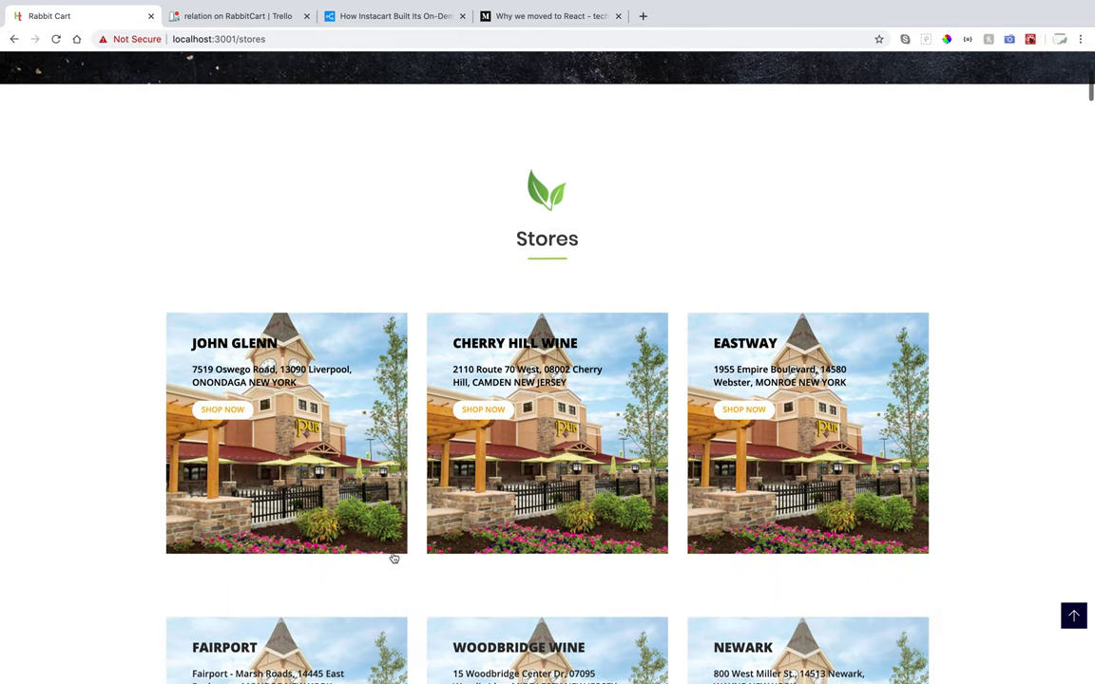
scroll(393, 558, "down", 8)
scroll(393, 557, "down", 4)
scroll(393, 557, "down", 6)
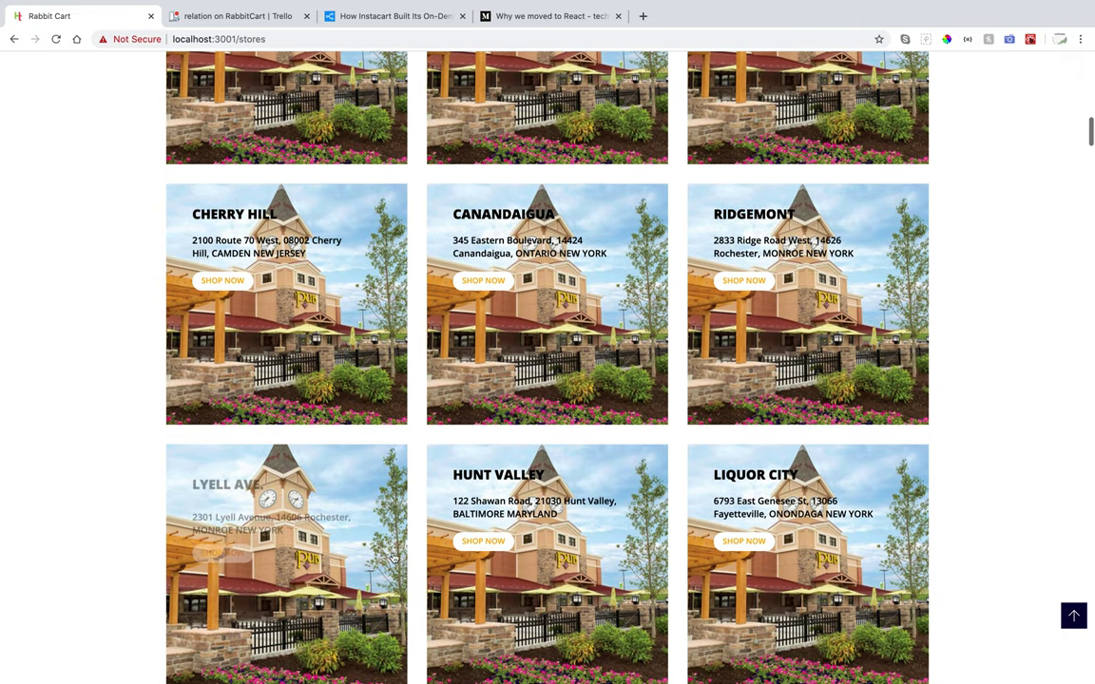
scroll(394, 558, "down", 4)
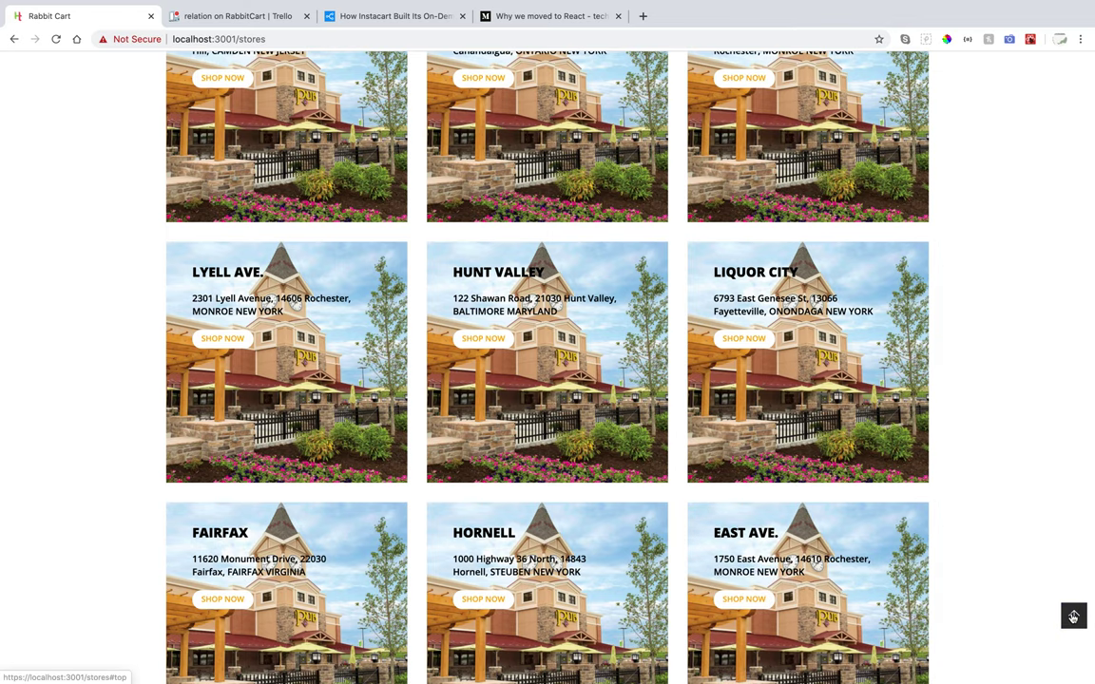
left_click(1073, 617)
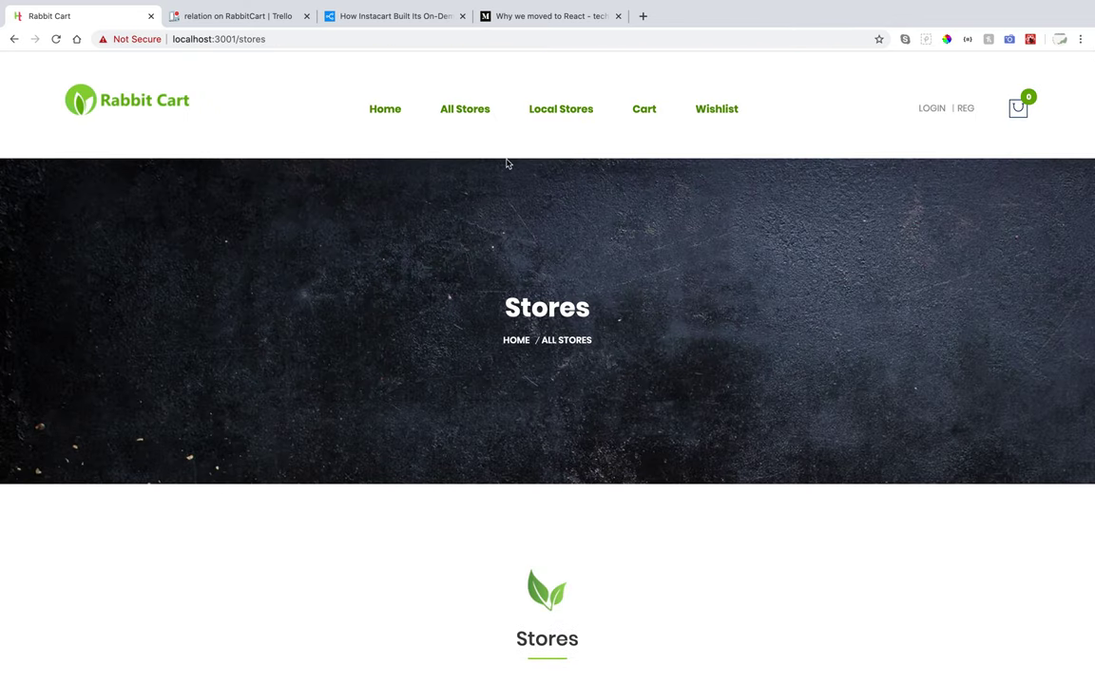
Search Local Stores by zipcode 08002 and scroll to the Cherry Hill Wine and Cherry Hill results.
left_click(559, 112)
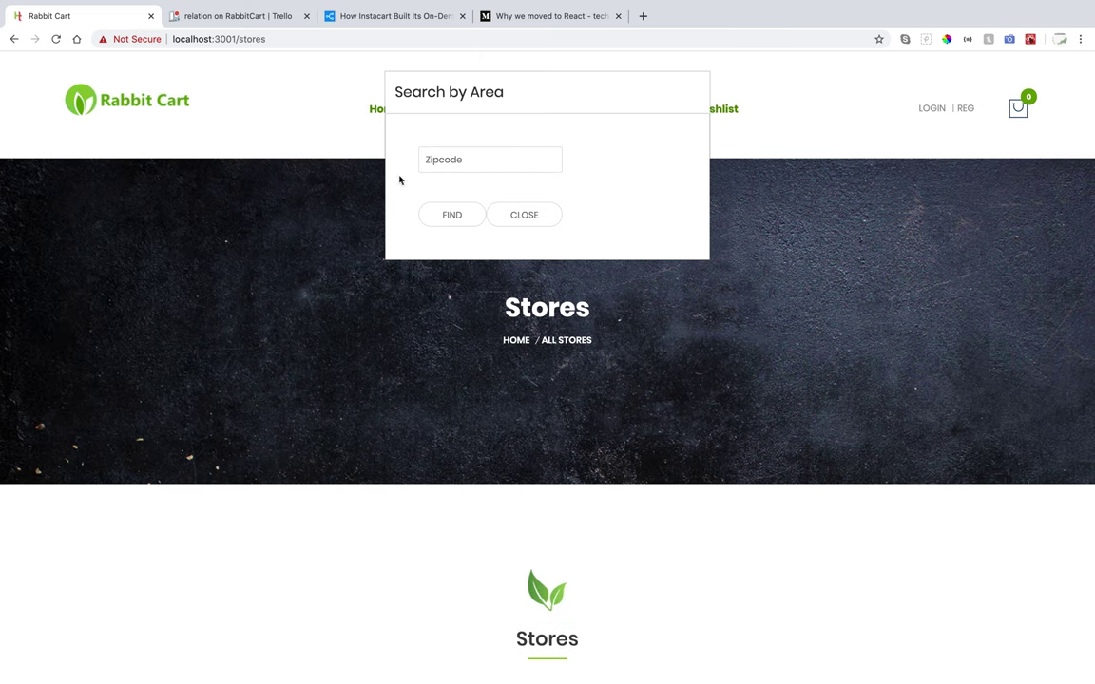
left_click(452, 161)
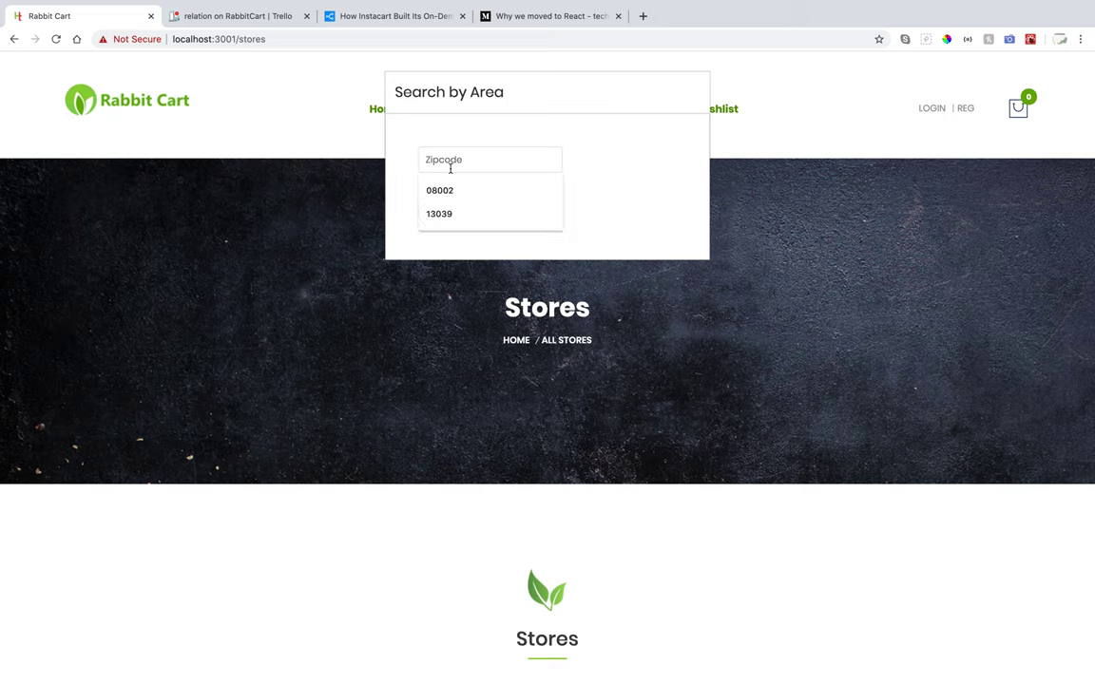
left_click(440, 188)
left_click(450, 216)
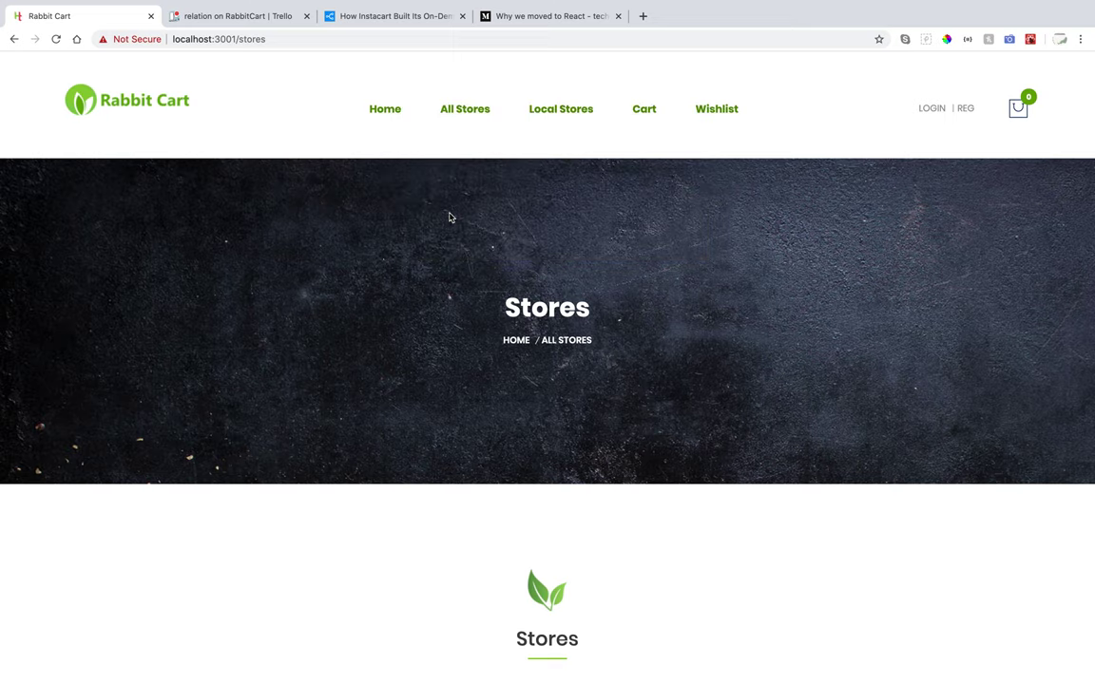
scroll(396, 442, "down", 3)
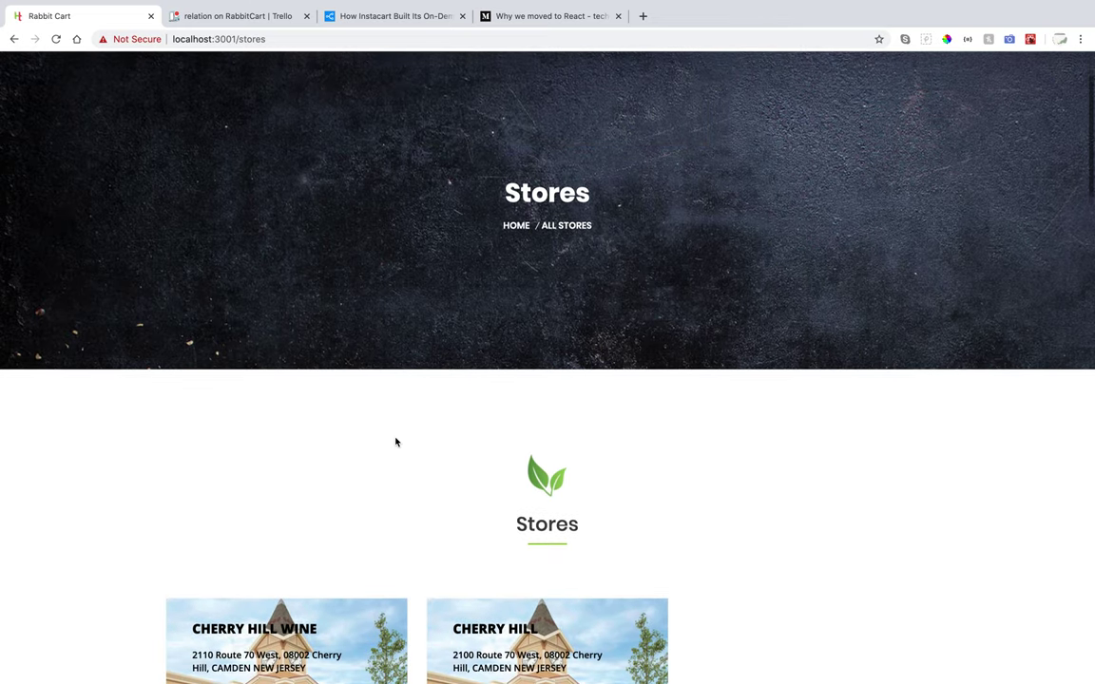
scroll(396, 441, "down", 5)
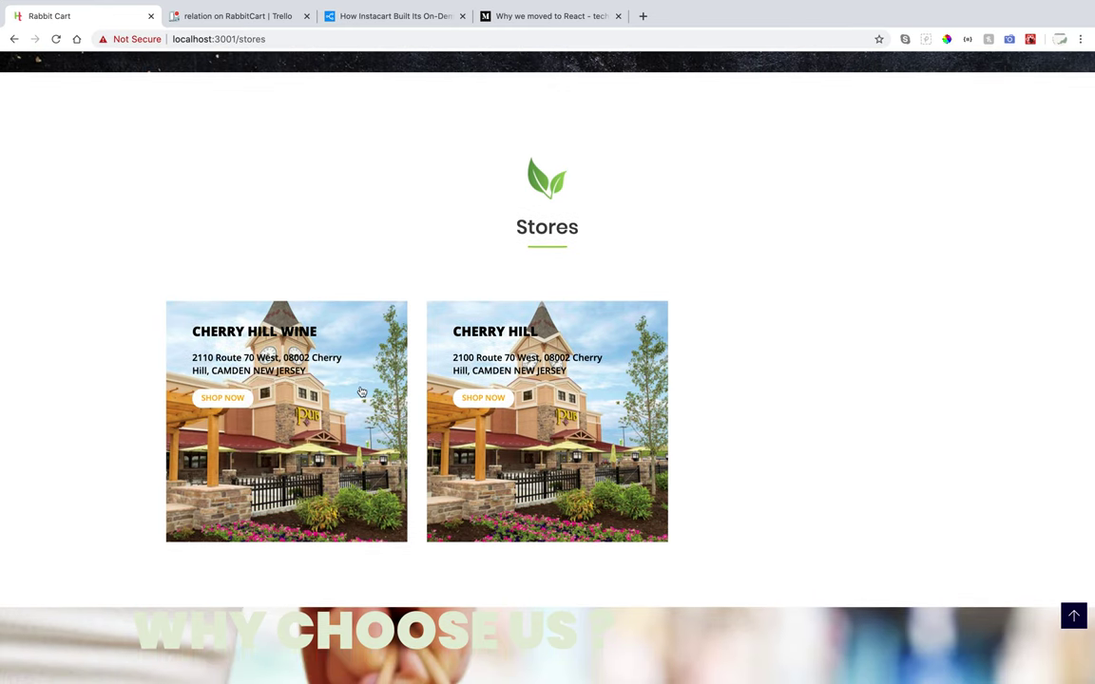
Start shopping at Cherry Hill Wine and scroll down to its Categories section.
left_click(221, 398)
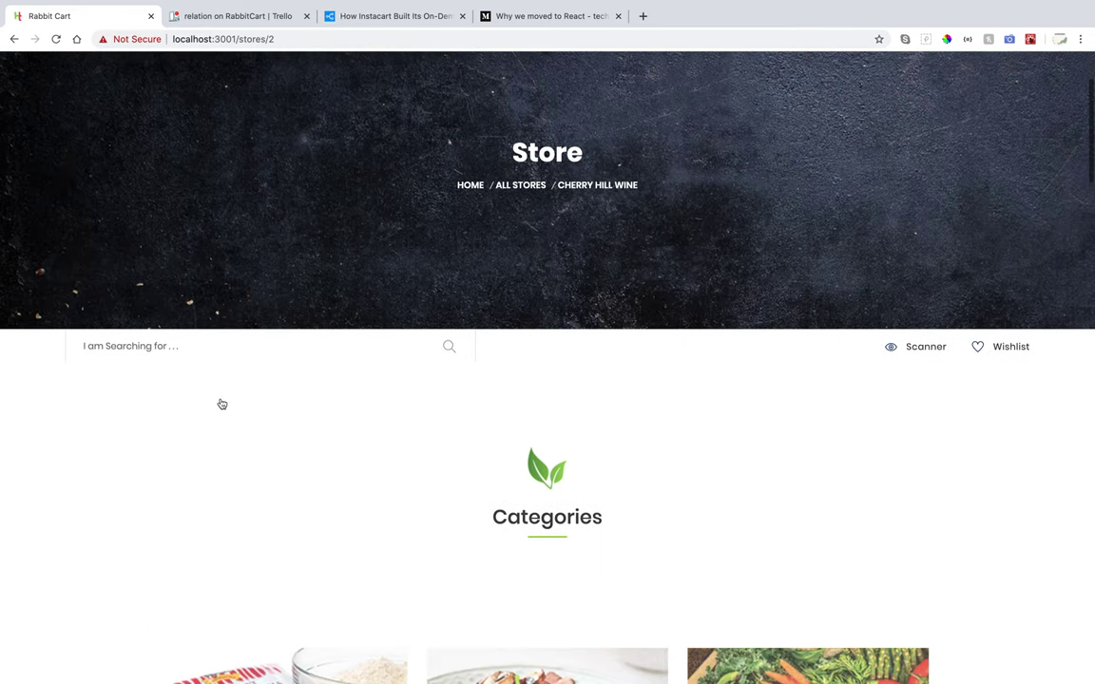
scroll(222, 404, "up", 2)
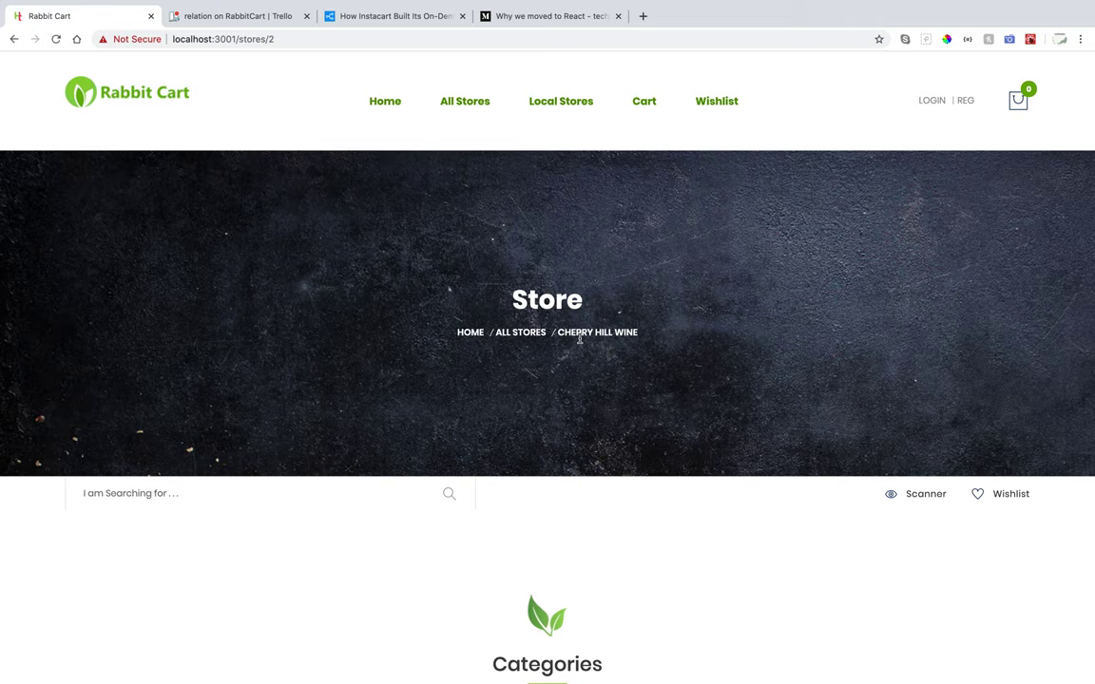
scroll(579, 339, "down", 2)
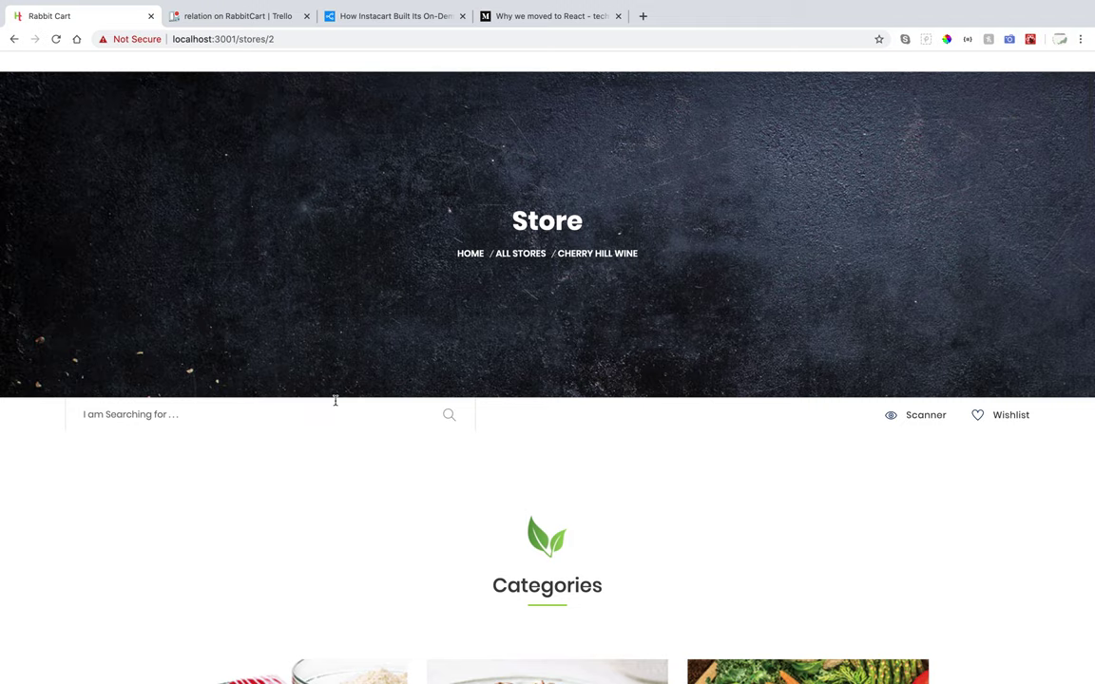
scroll(334, 401, "down", 1)
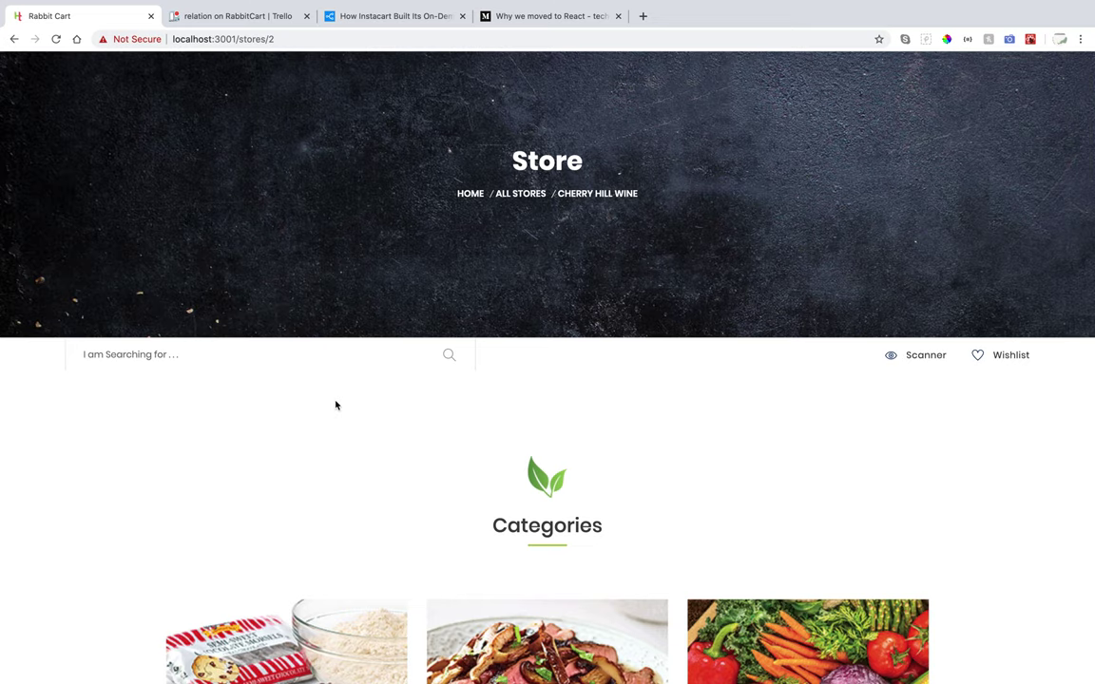
scroll(335, 405, "down", 3)
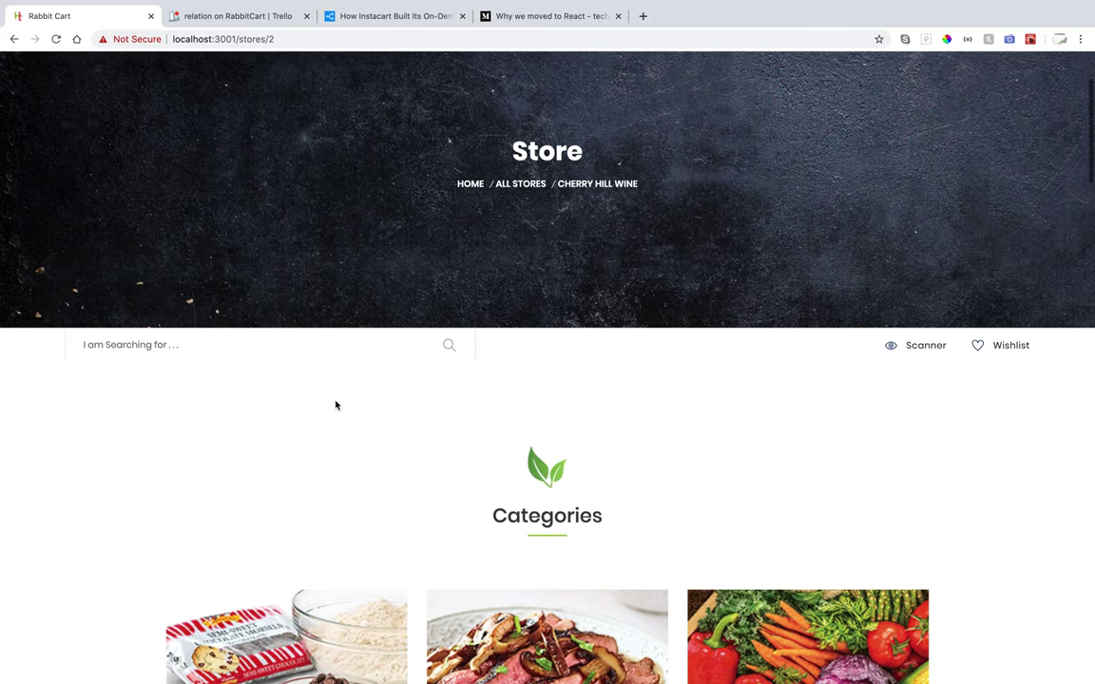
scroll(334, 404, "down", 3)
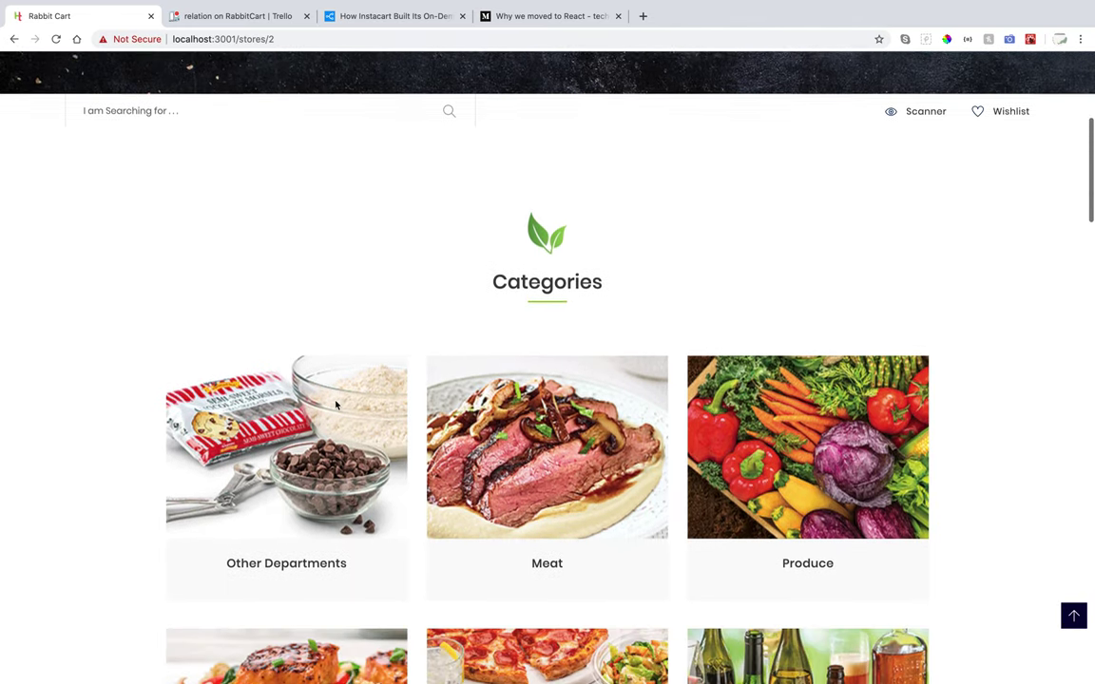
scroll(336, 405, "down", 1)
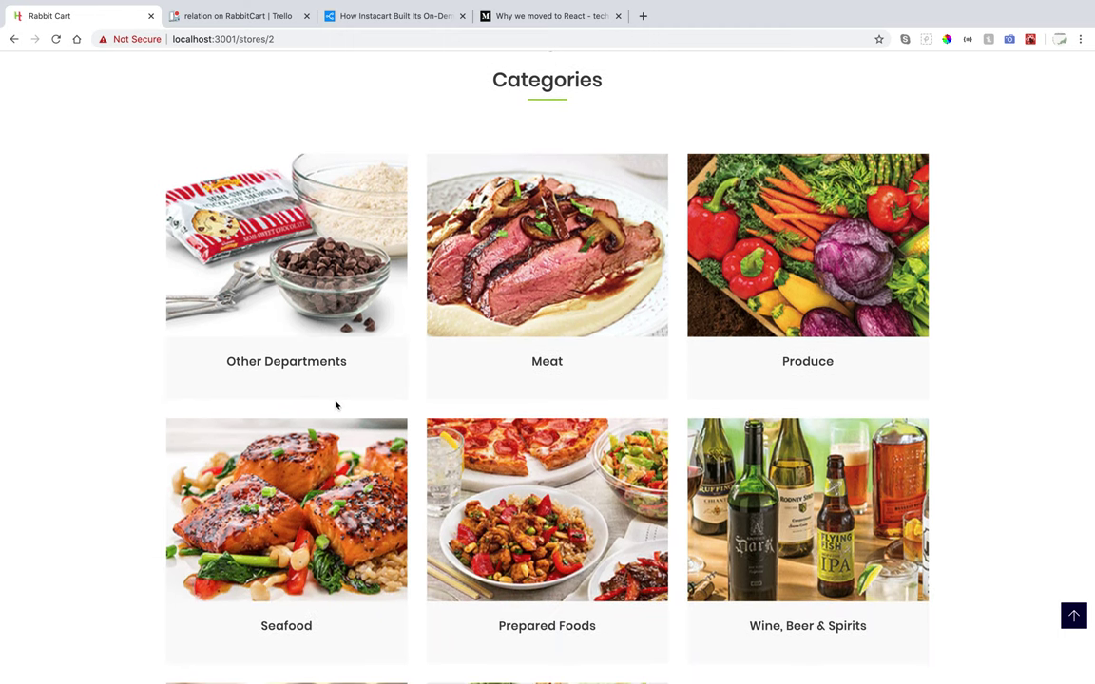
scroll(336, 406, "down", 1)
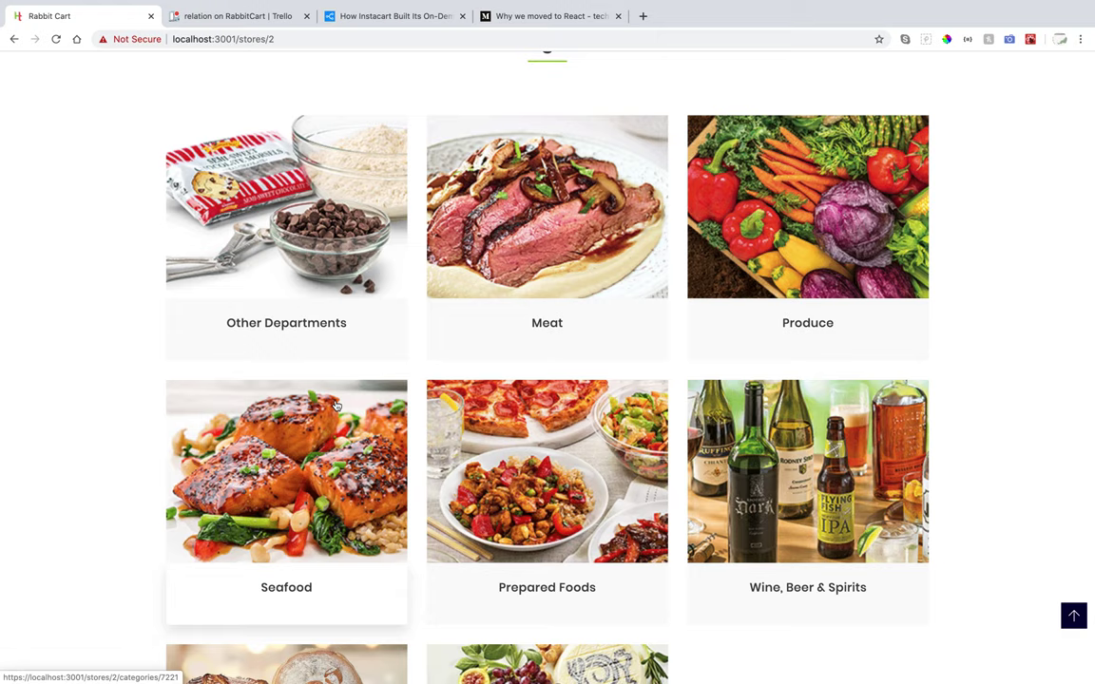
scroll(336, 406, "down", 1)
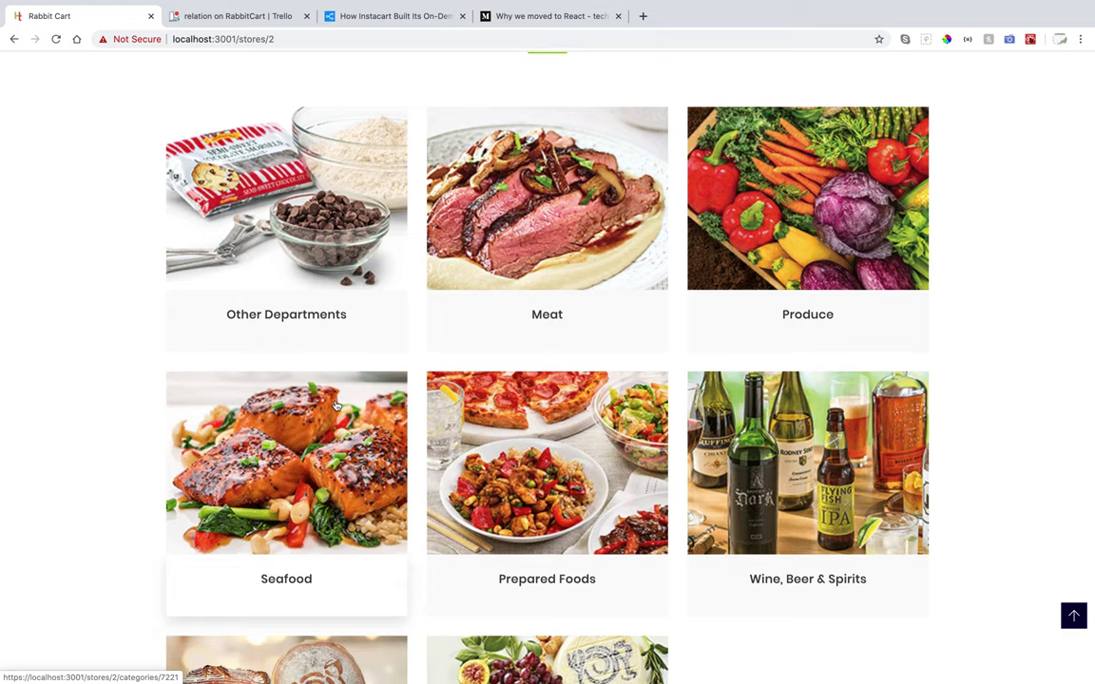
Browse the Other Departments subcategories (Pet Supplies, Deli, Floral) and choose Pet Supplies.
left_click(260, 320)
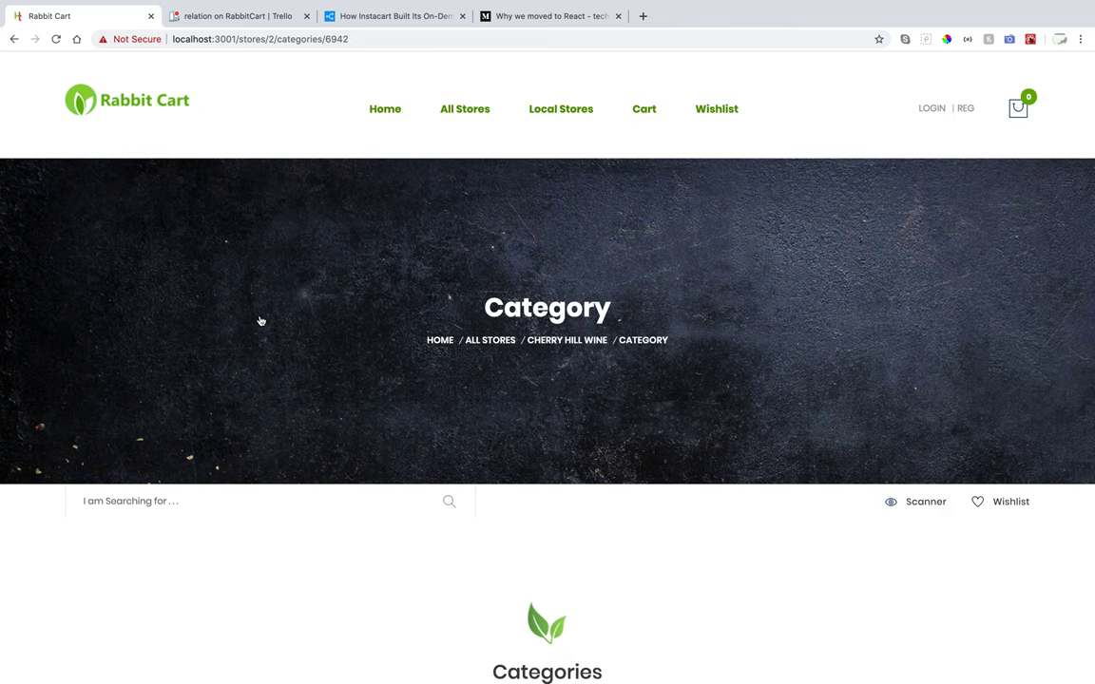
scroll(260, 516, "down", 3)
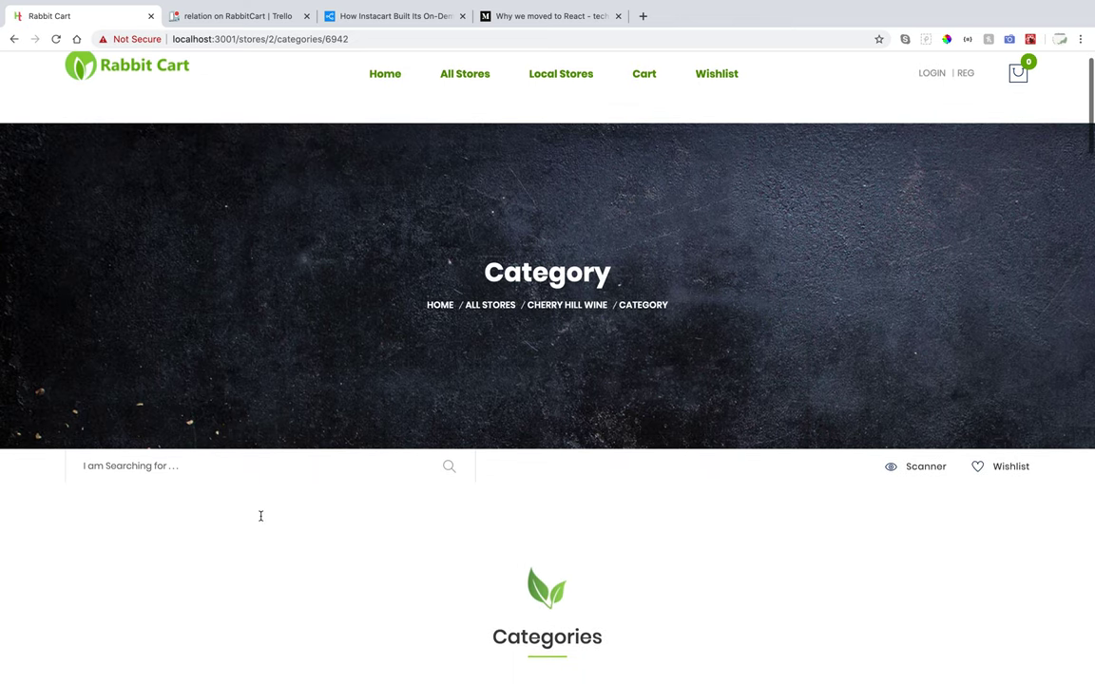
scroll(262, 520, "down", 5)
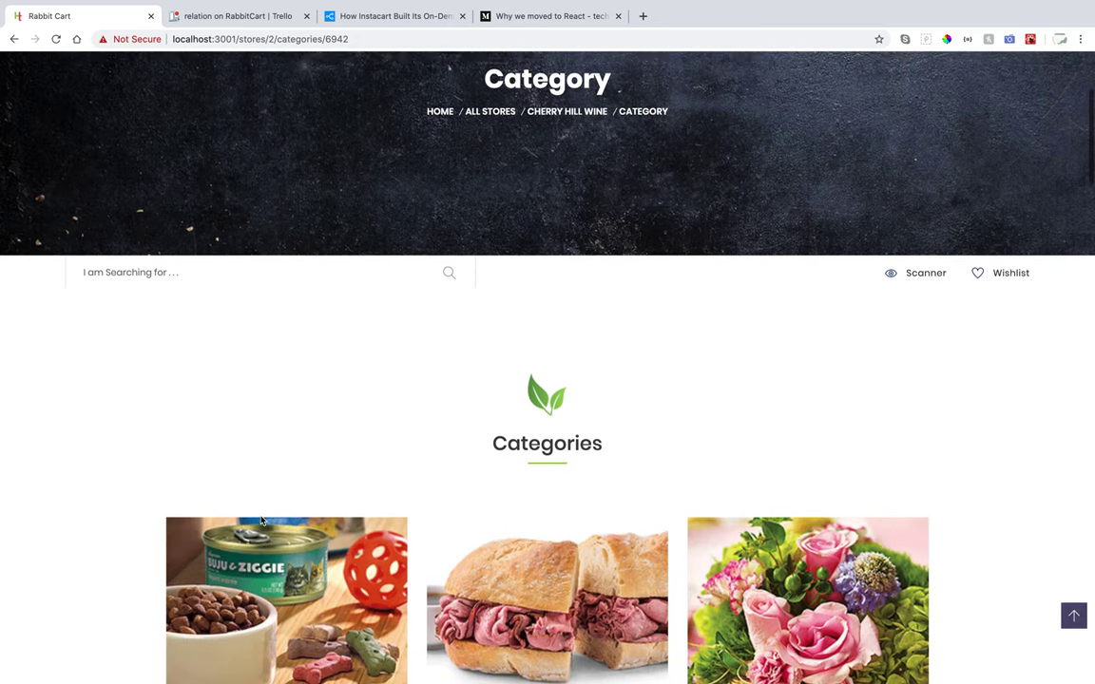
scroll(261, 520, "down", 3)
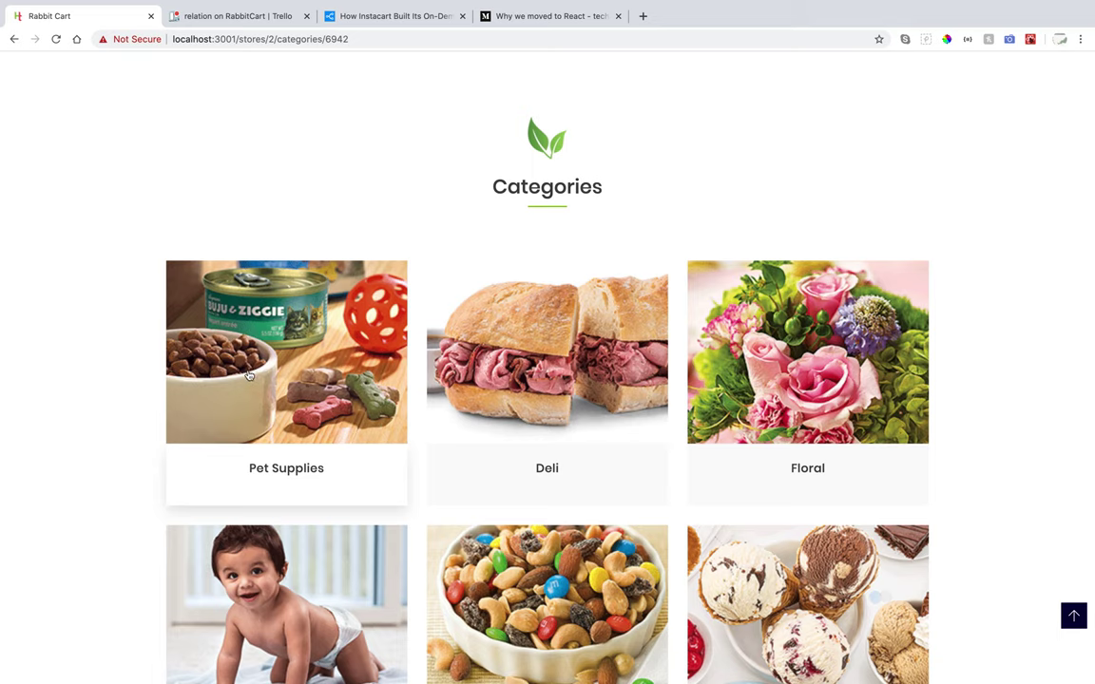
left_click(245, 373)
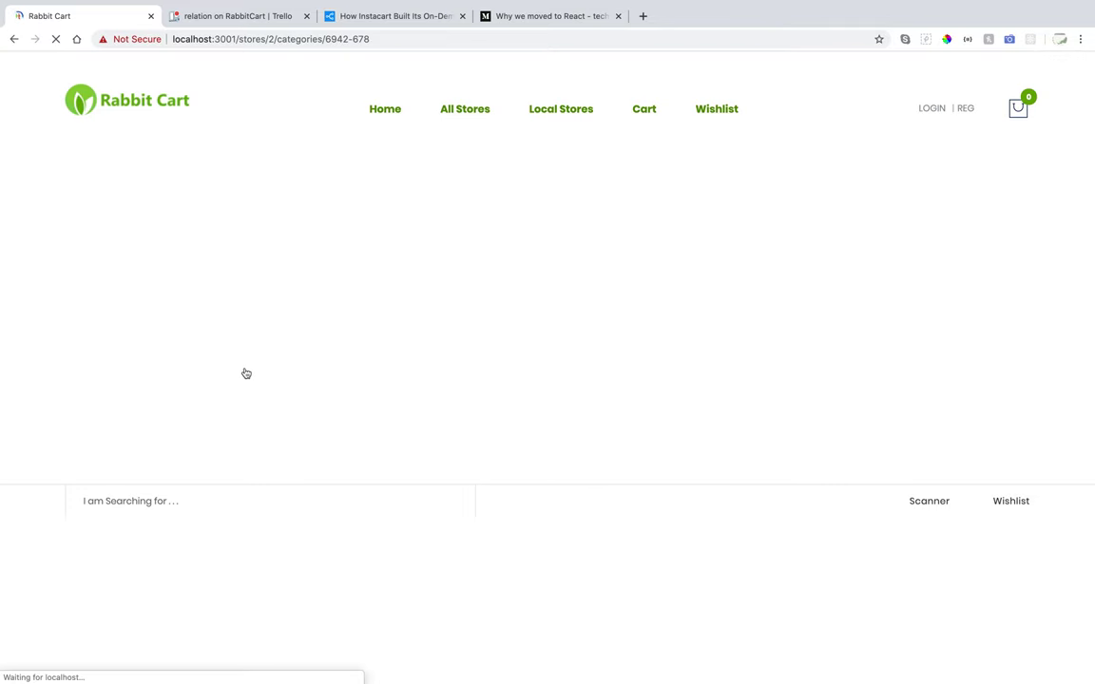
Review Pet Supplies subcategories like Feeding Dishes and choose Cat Food and Supplies.
scroll(271, 563, "down", 5)
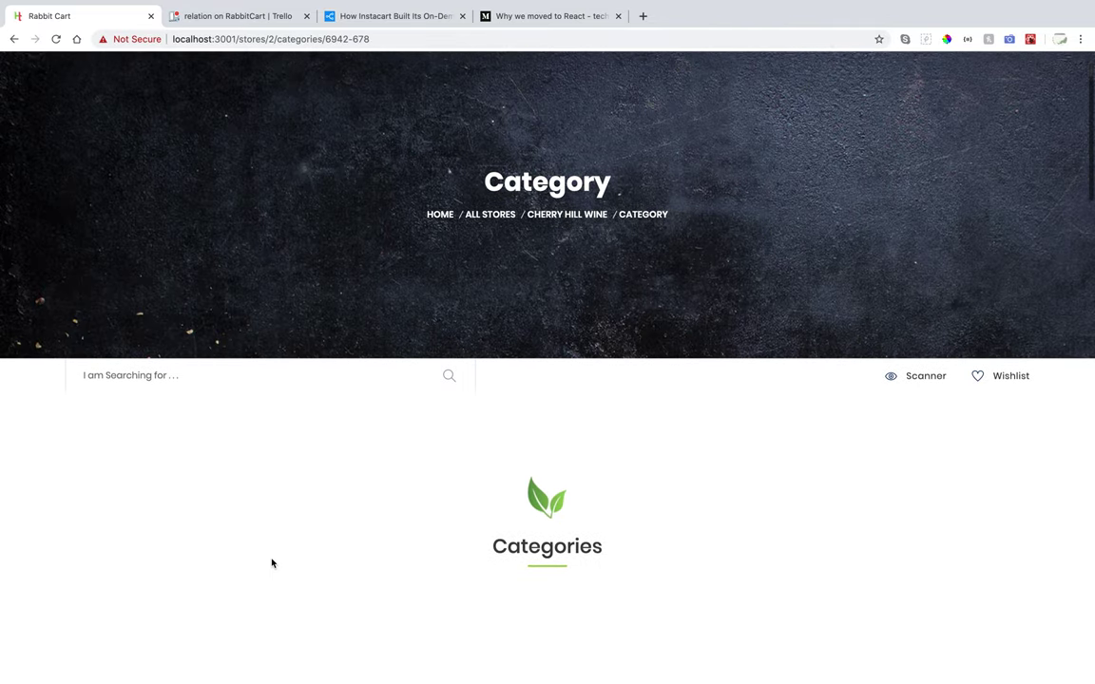
scroll(272, 564, "down", 1)
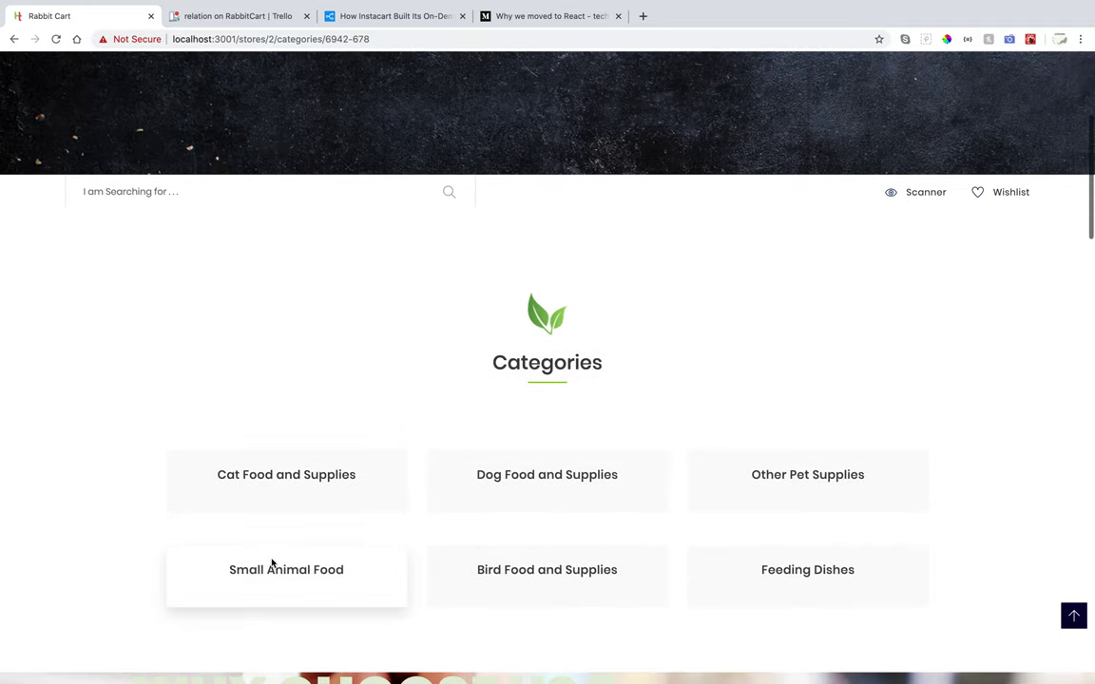
scroll(271, 563, "down", 2)
scroll(272, 564, "down", 2)
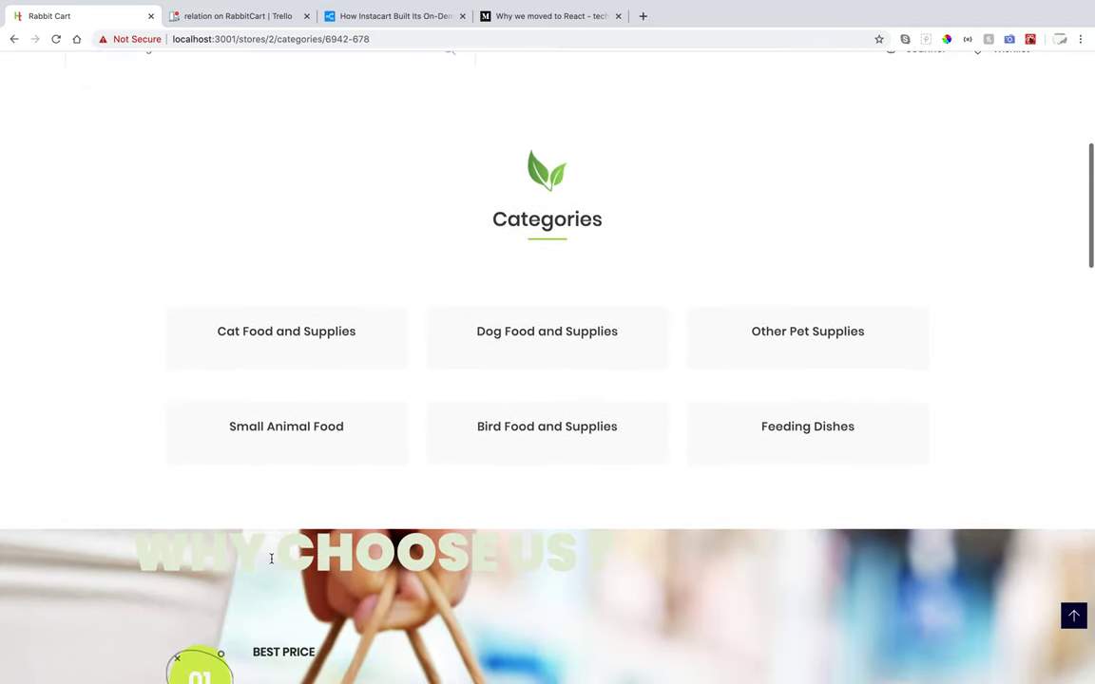
scroll(272, 564, "down", 3)
scroll(272, 564, "up", 3)
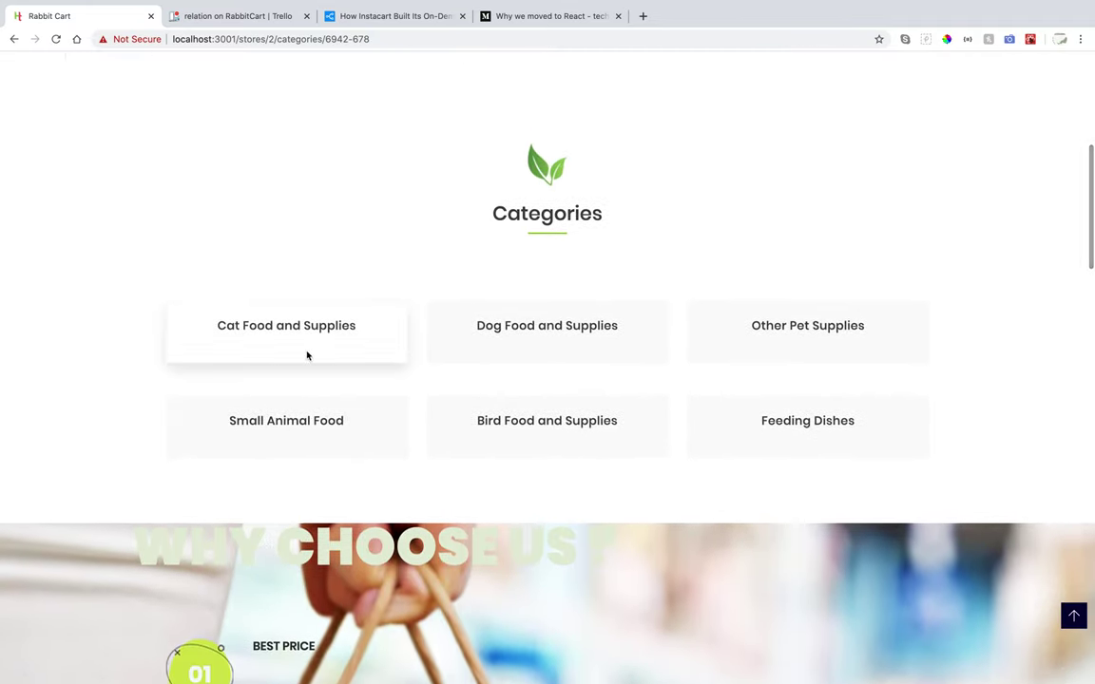
left_click(280, 328)
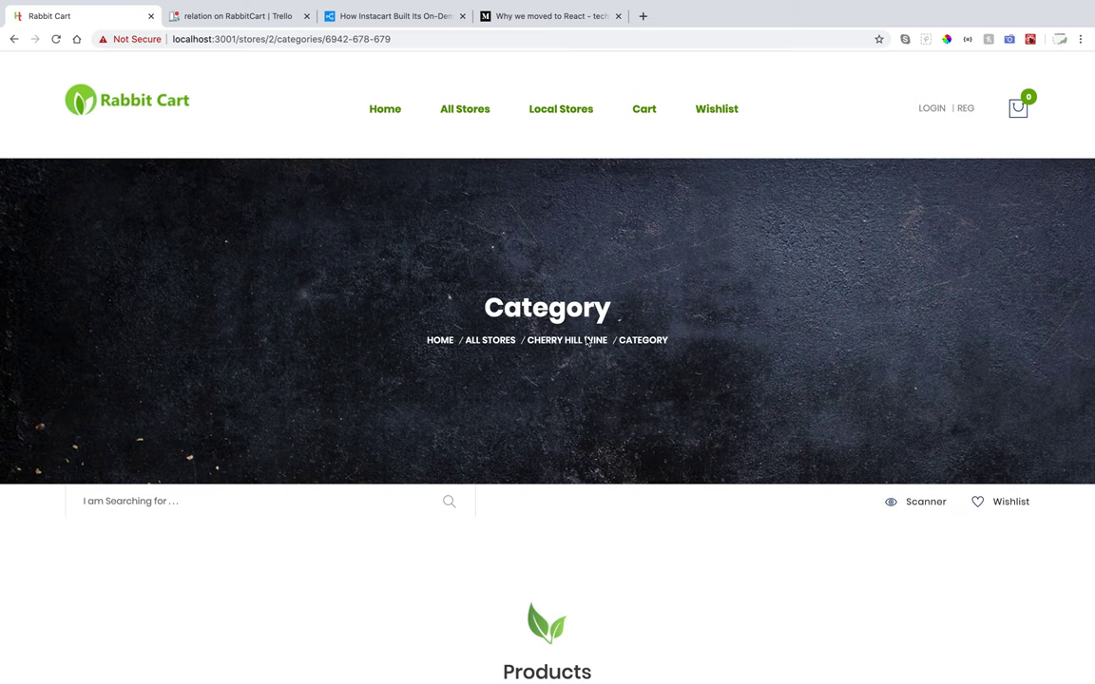
Browse the Cat Food and Supplies products, starting at FF Flake Chicken & Tuna ($3), and return to the top.
scroll(568, 543, "down", 6)
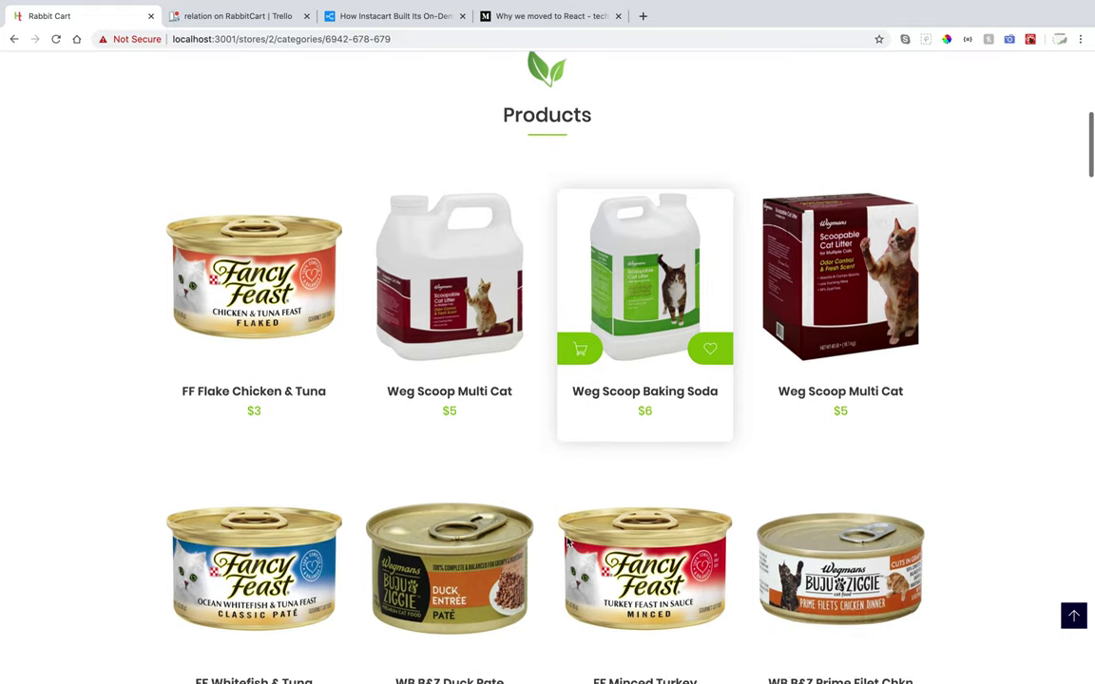
scroll(568, 542, "up", 5)
scroll(567, 543, "down", 3)
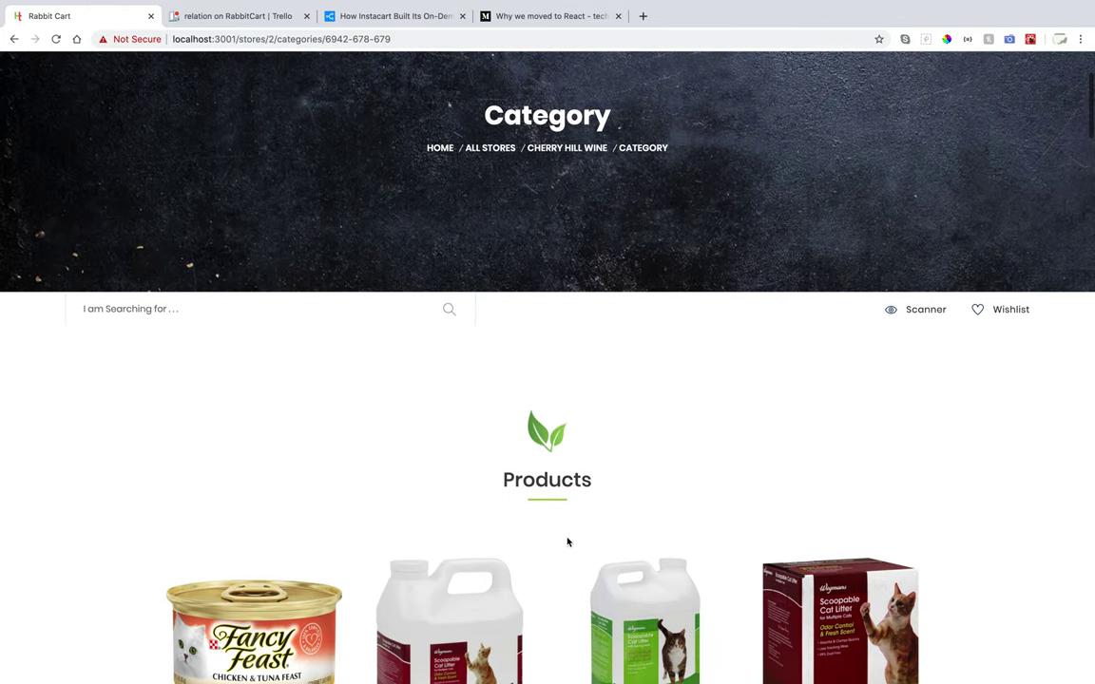
scroll(568, 543, "down", 2)
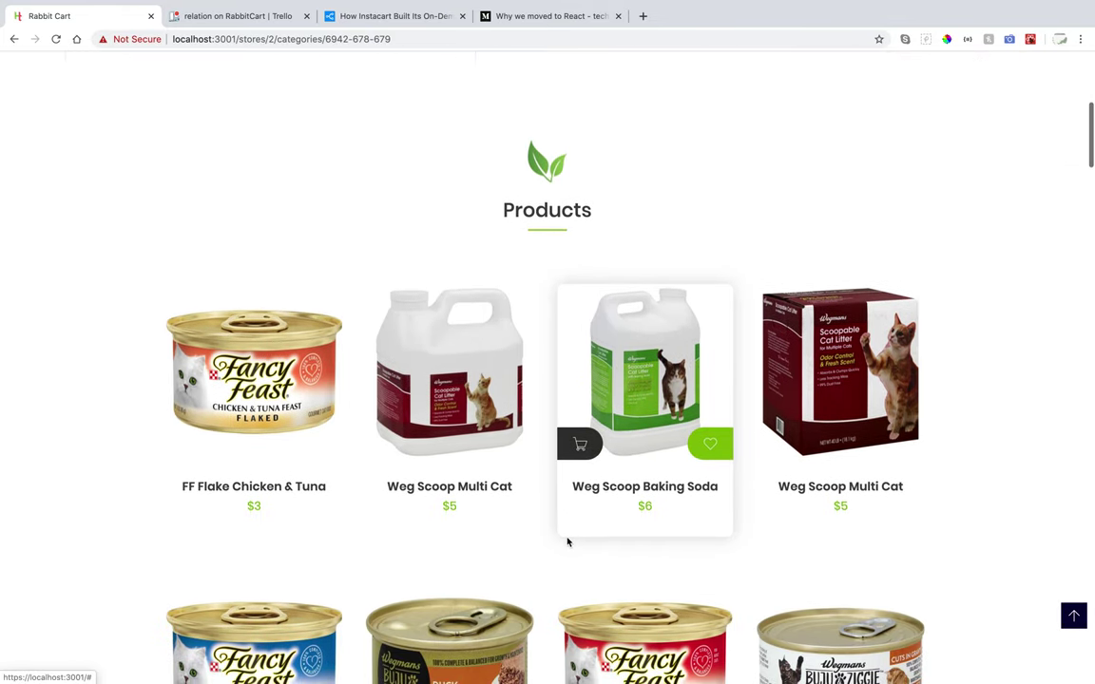
scroll(567, 542, "down", 2)
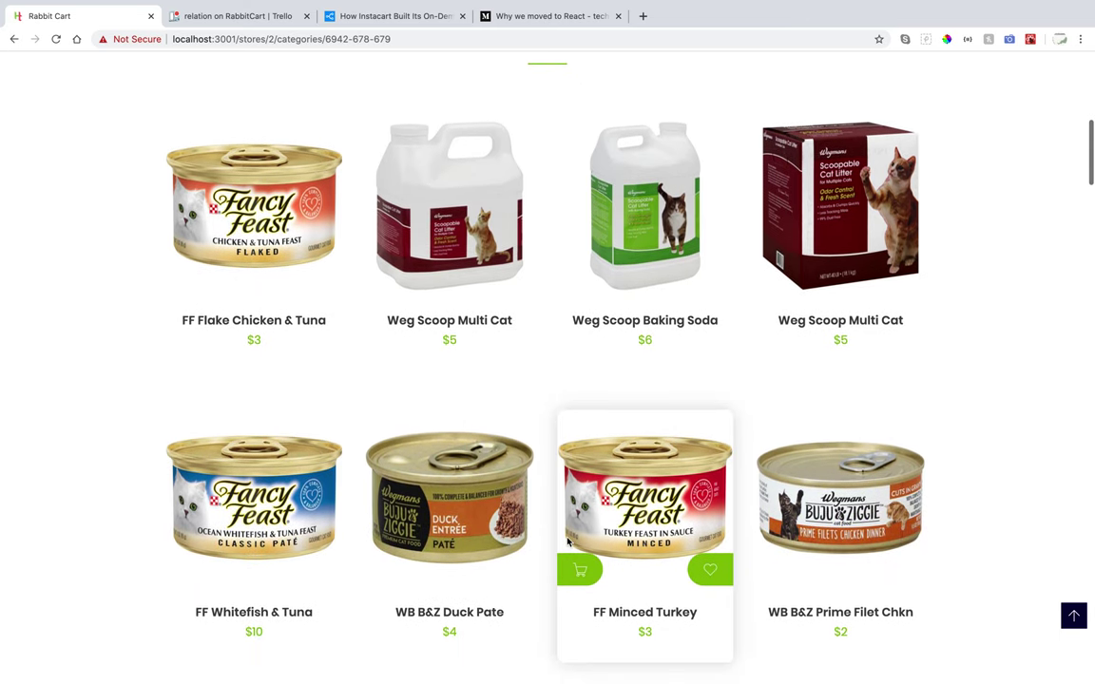
scroll(567, 543, "down", 1)
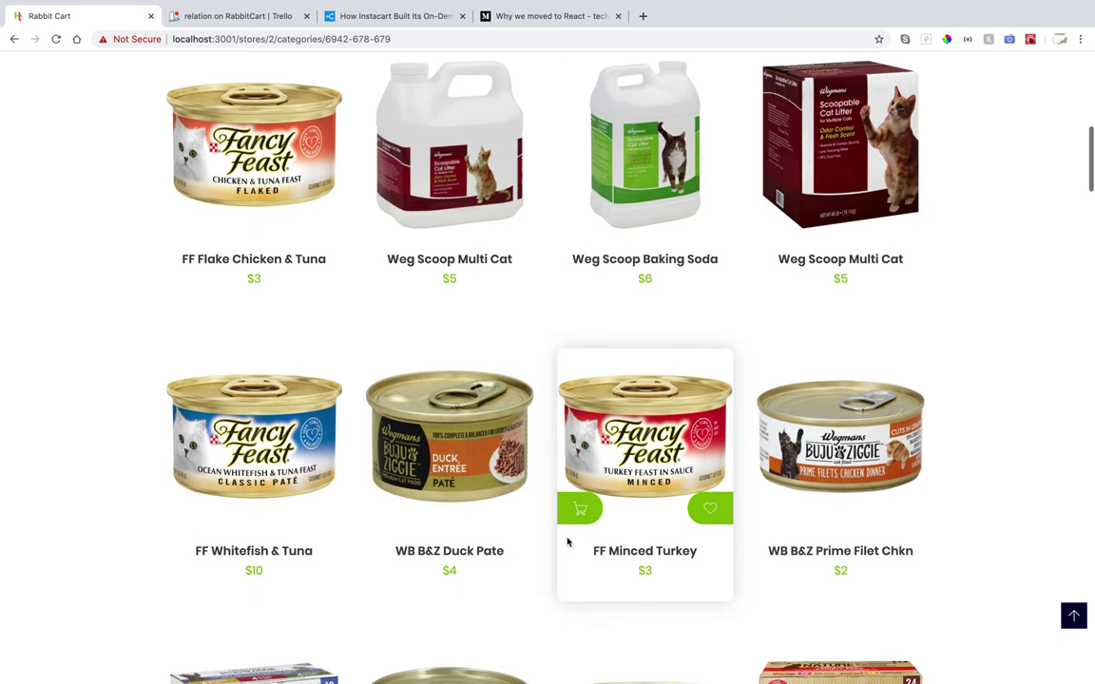
scroll(567, 543, "down", 1)
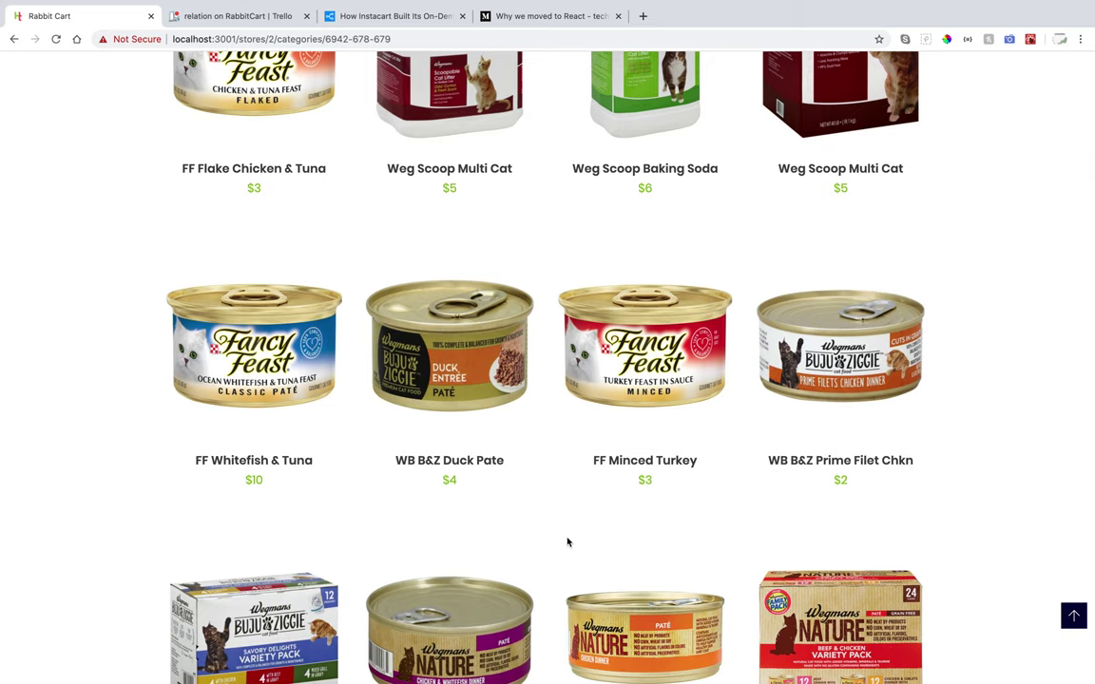
scroll(567, 543, "down", 2)
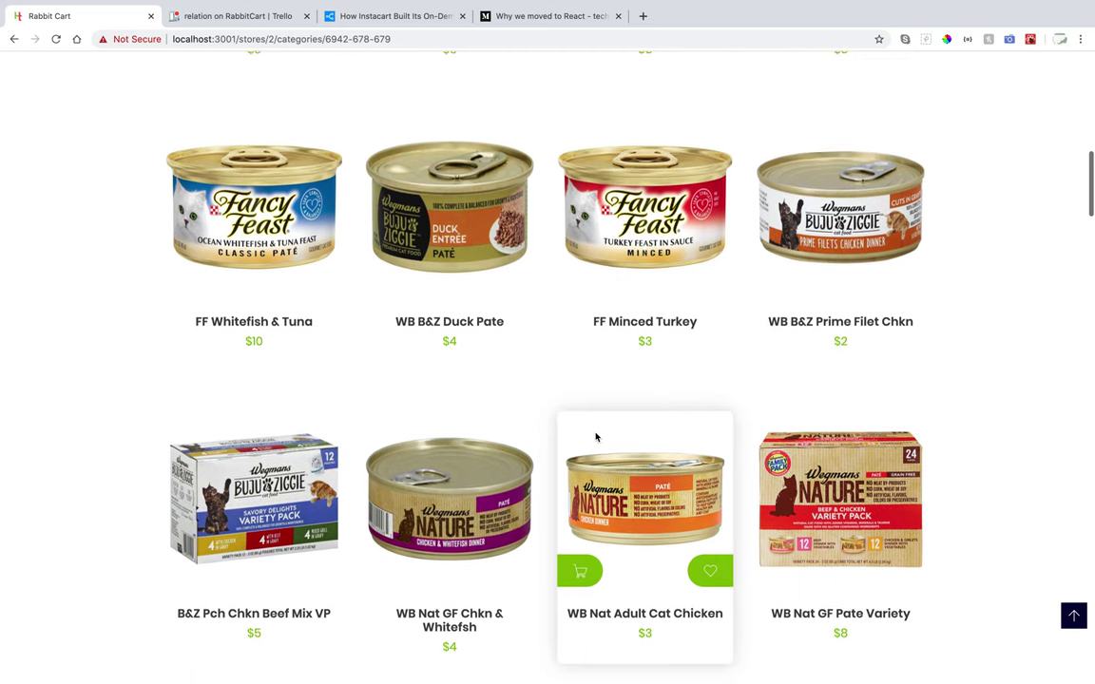
scroll(596, 438, "down", 1)
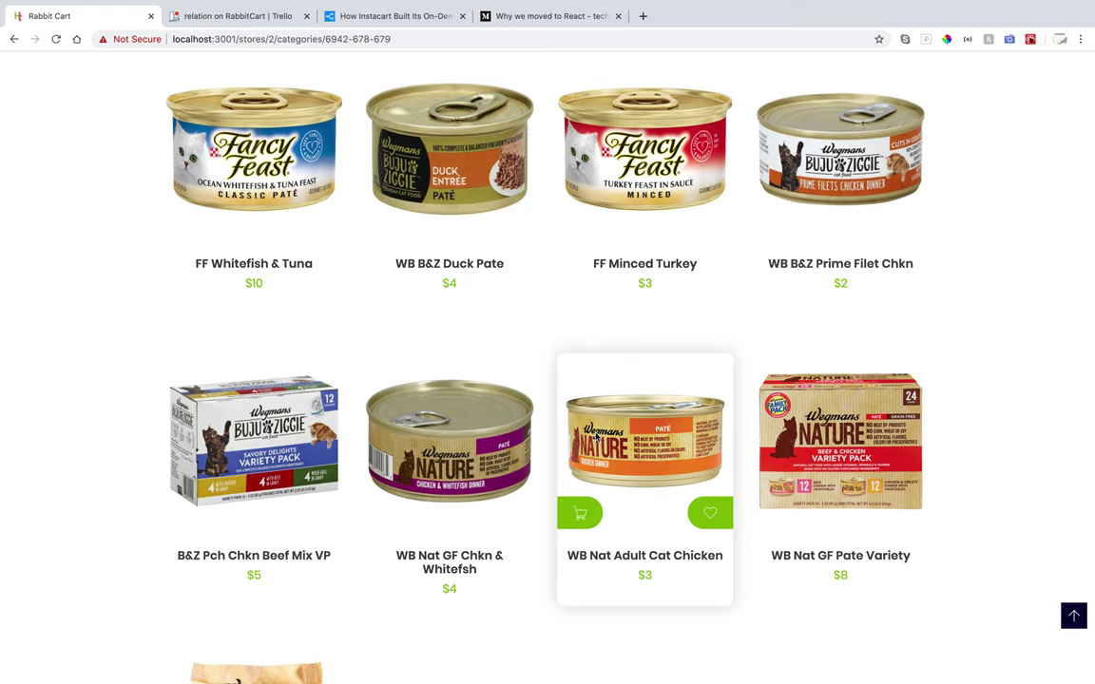
scroll(596, 437, "up", 1)
scroll(596, 439, "up", 1)
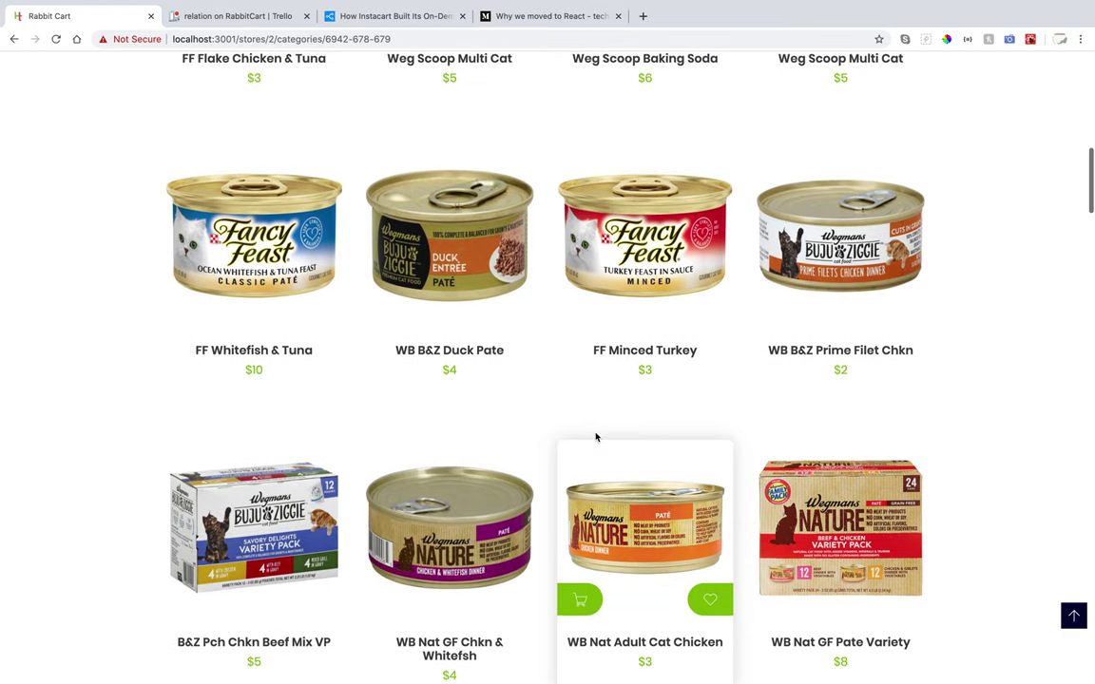
scroll(596, 437, "down", 1)
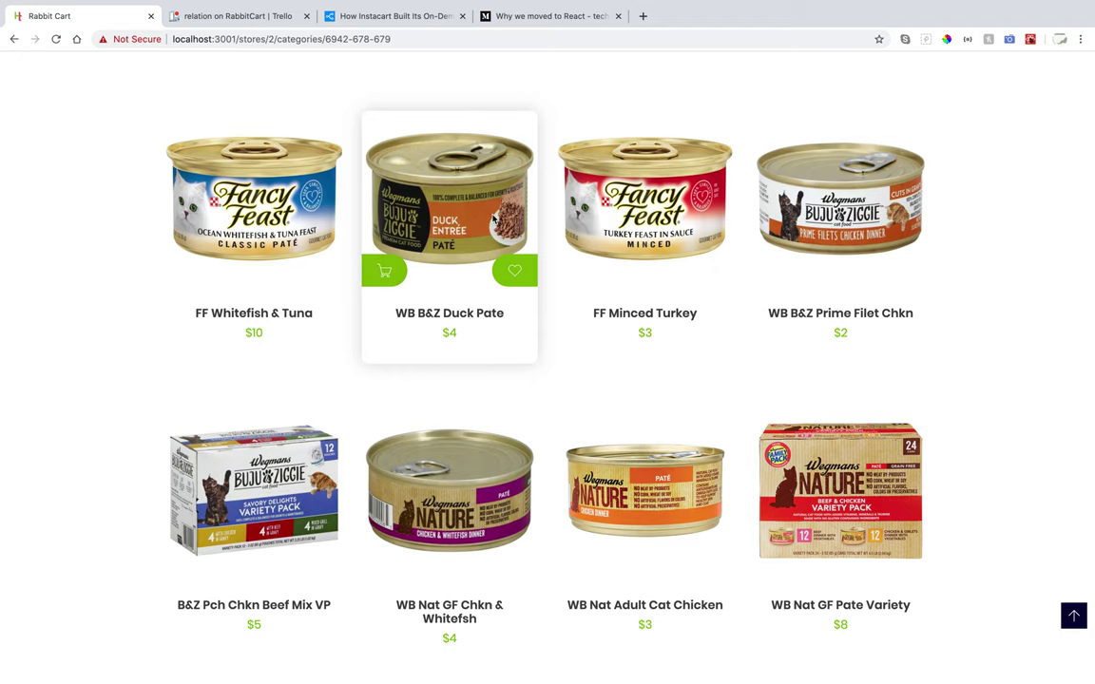
left_click(1075, 617)
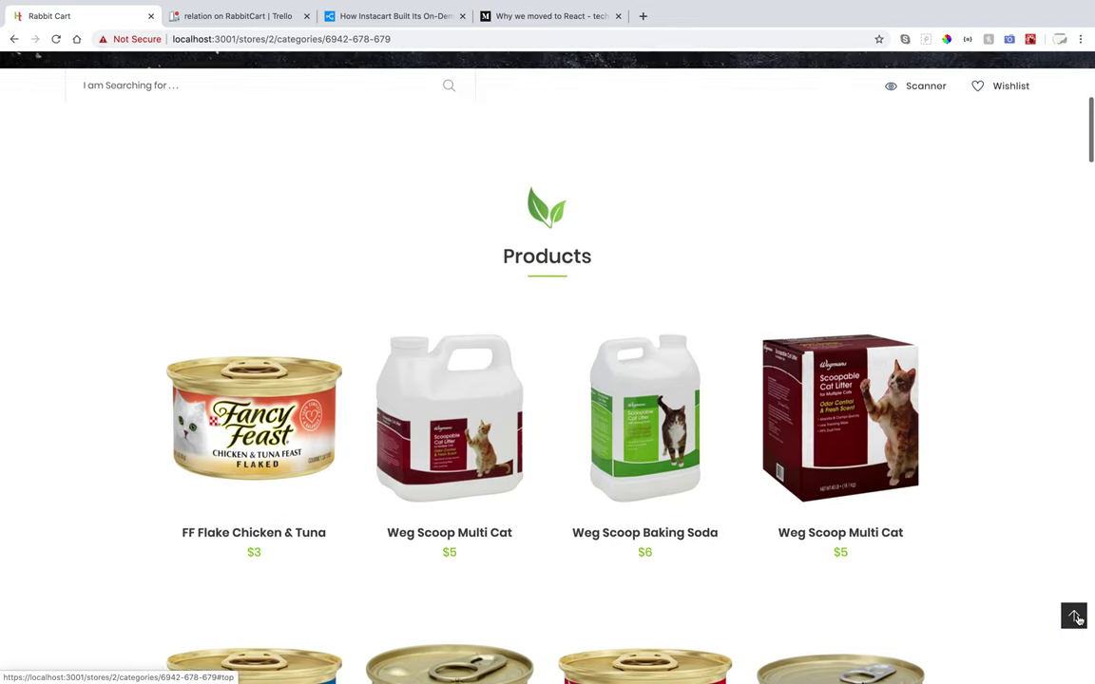
mouse_move(1027, 155)
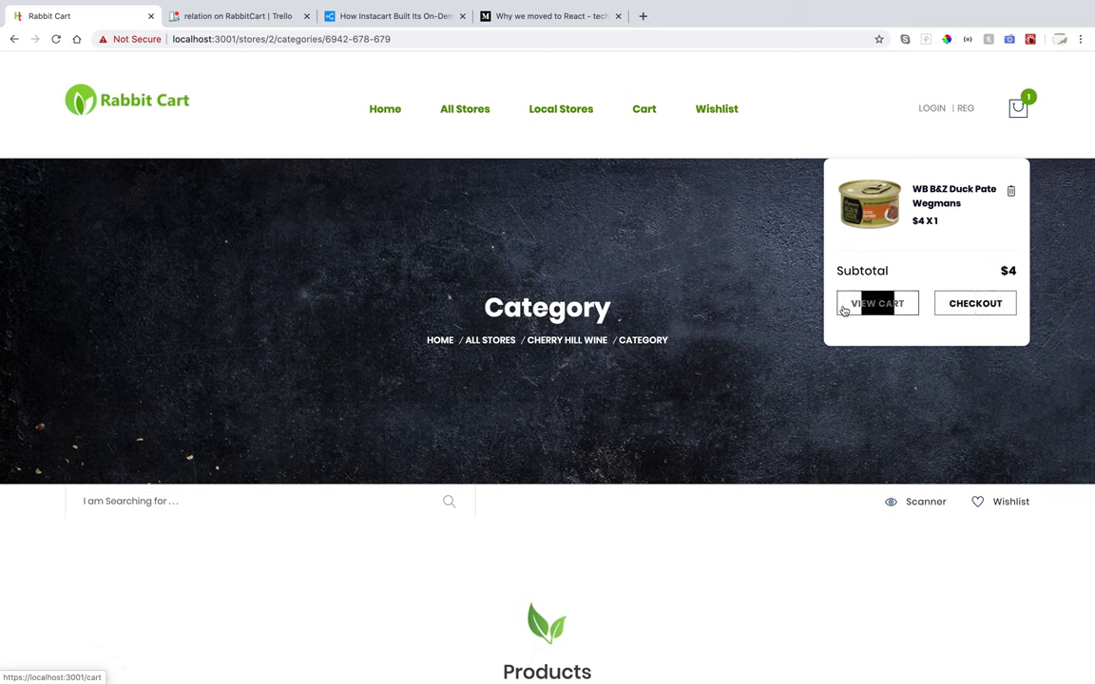
Go to the full cart page from the mini-cart holding the $4 WB B&Z Duck Pate.
left_click(871, 309)
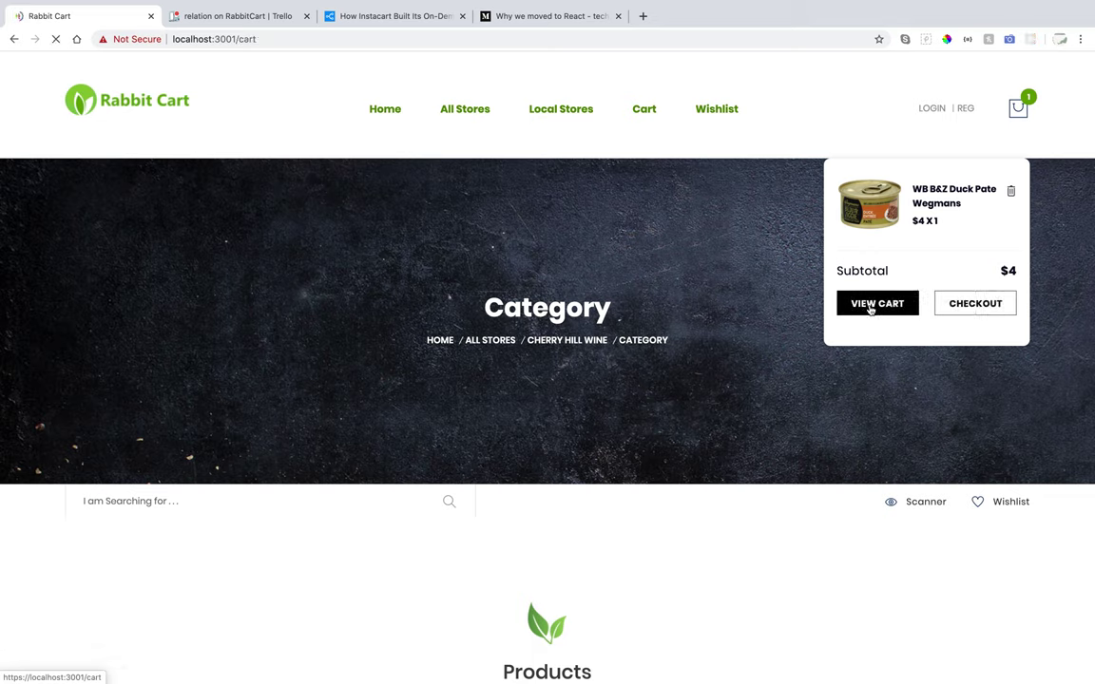
Raise the WB B&Z Duck Pate quantity from 1 to 4, making the row and cart totals $16.
scroll(667, 476, "down", 2)
scroll(667, 479, "down", 2)
scroll(667, 476, "up", 4)
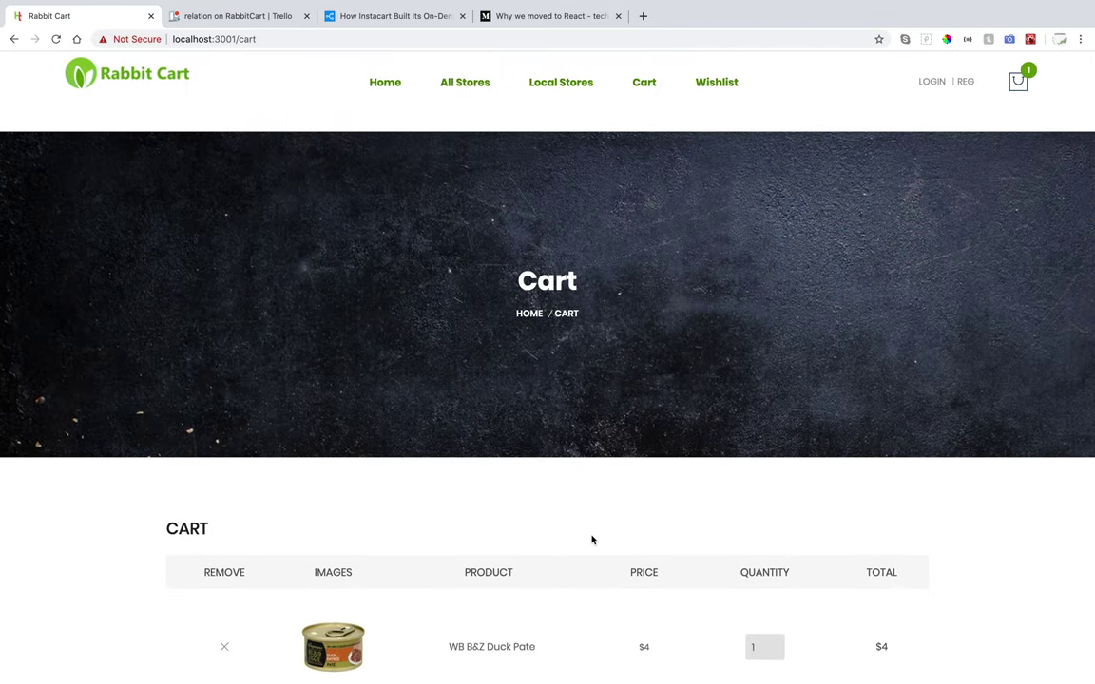
scroll(591, 539, "down", 4)
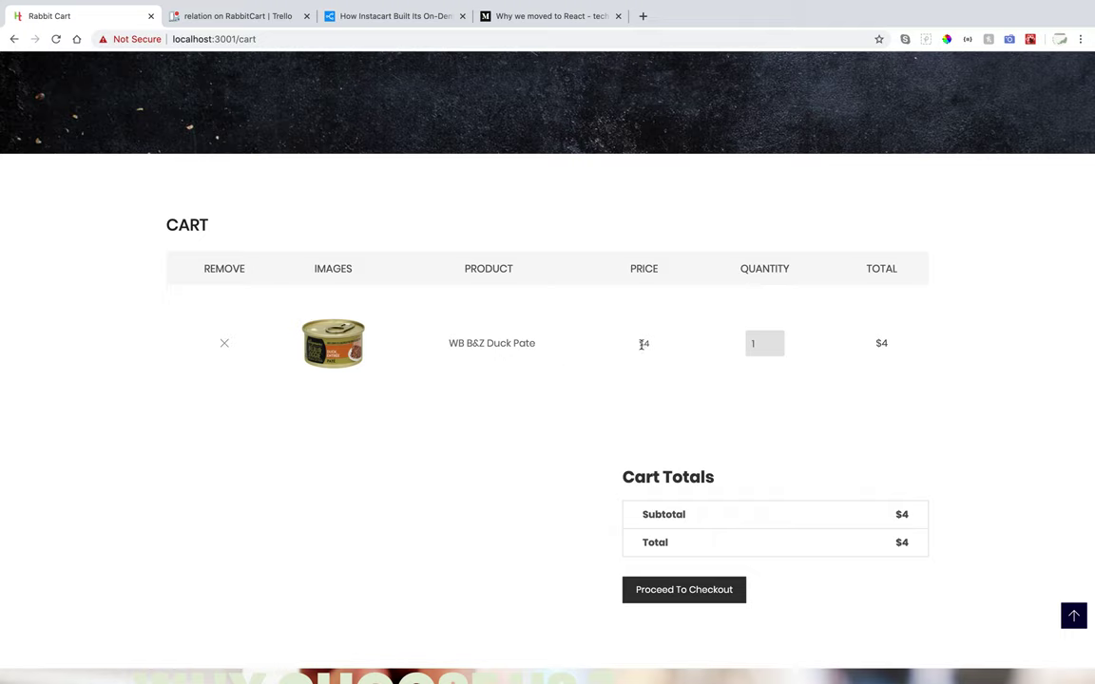
left_click(776, 342)
left_click(777, 341)
left_click(777, 341)
left_click_drag(894, 345, 860, 345)
scroll(866, 516, "down", 1)
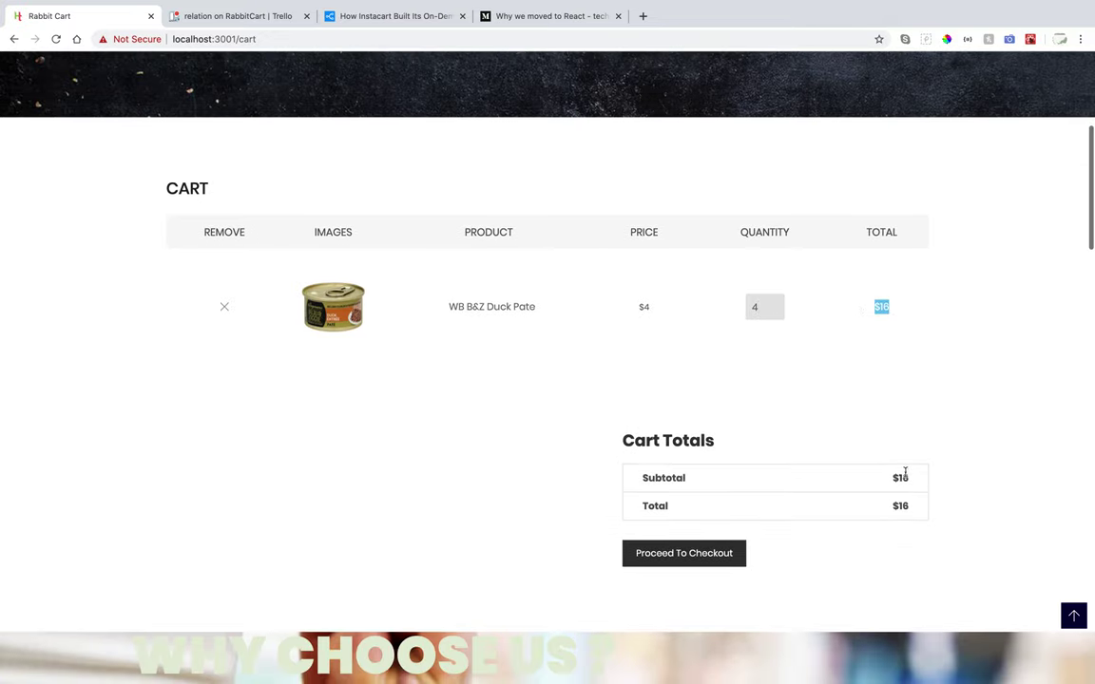
scroll(814, 485, "up", 5)
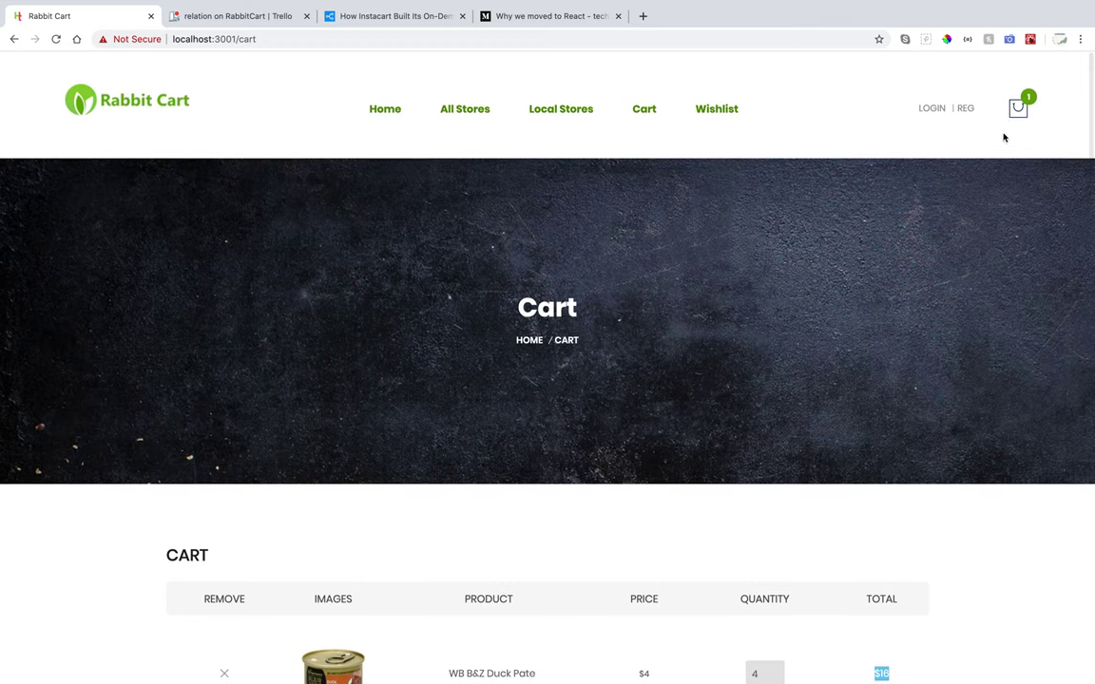
mouse_move(1017, 108)
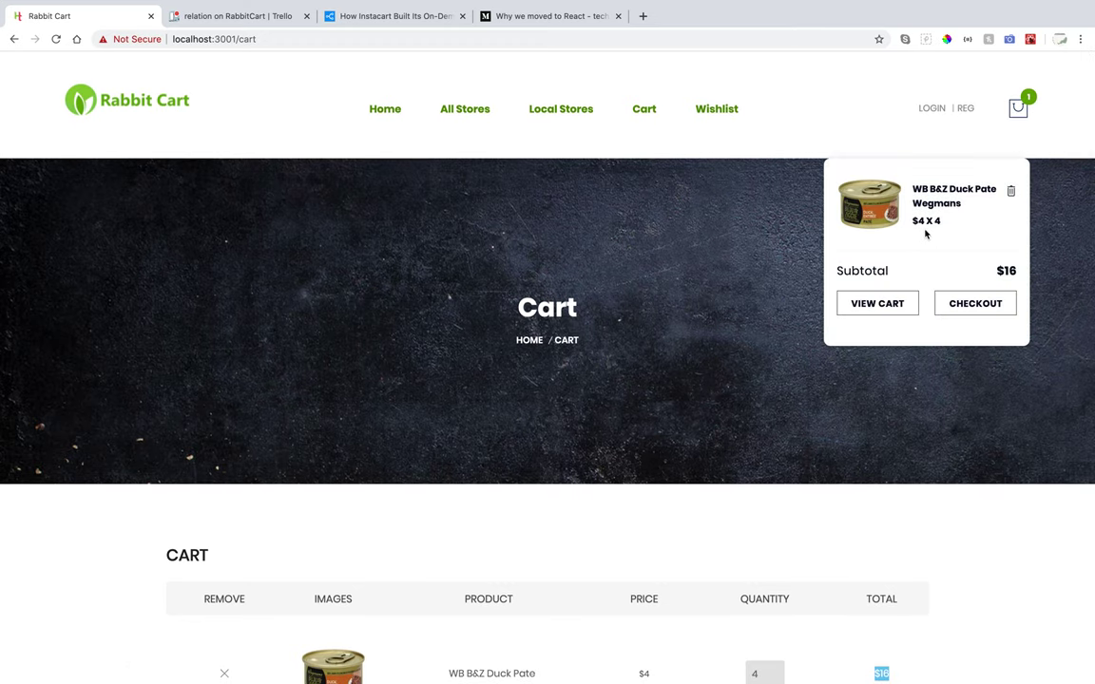
Return home, go to All Stores, and shop at Cherry Hill Wine again.
left_click(530, 340)
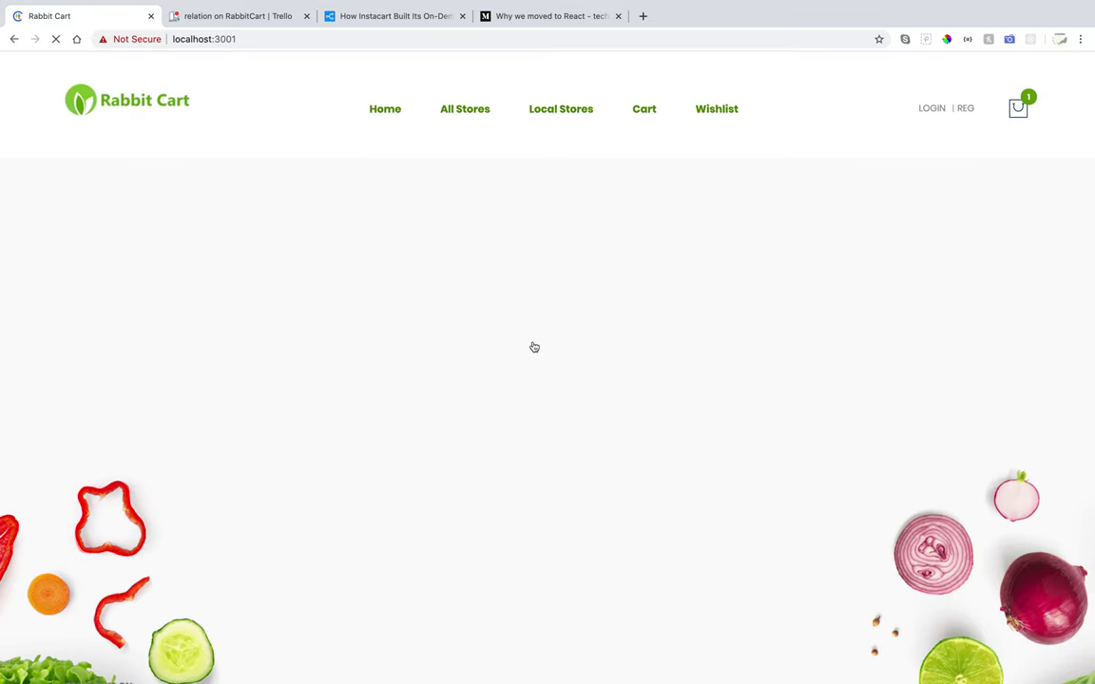
left_click(472, 109)
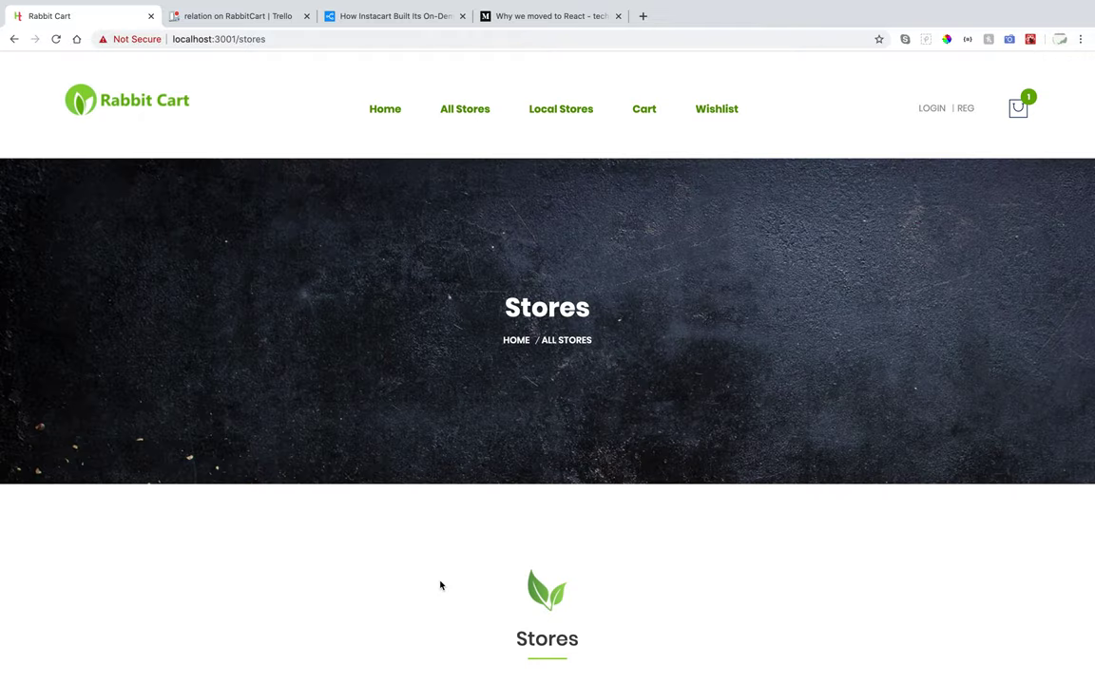
scroll(440, 585, "down", 5)
left_click(484, 367)
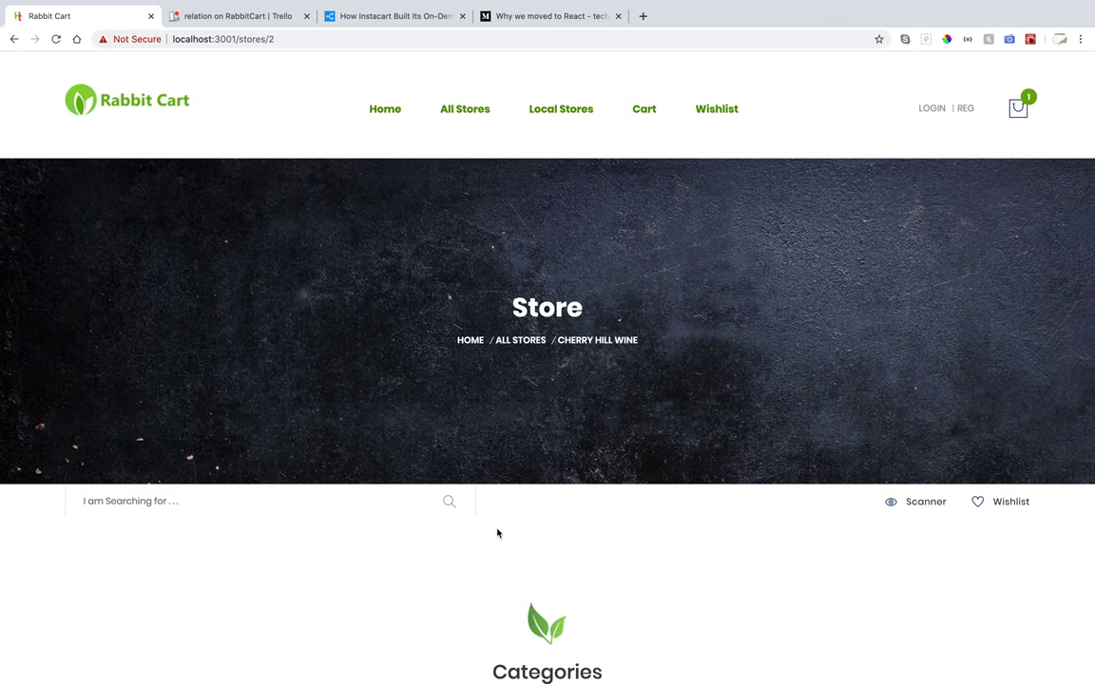
scroll(496, 533, "down", 1)
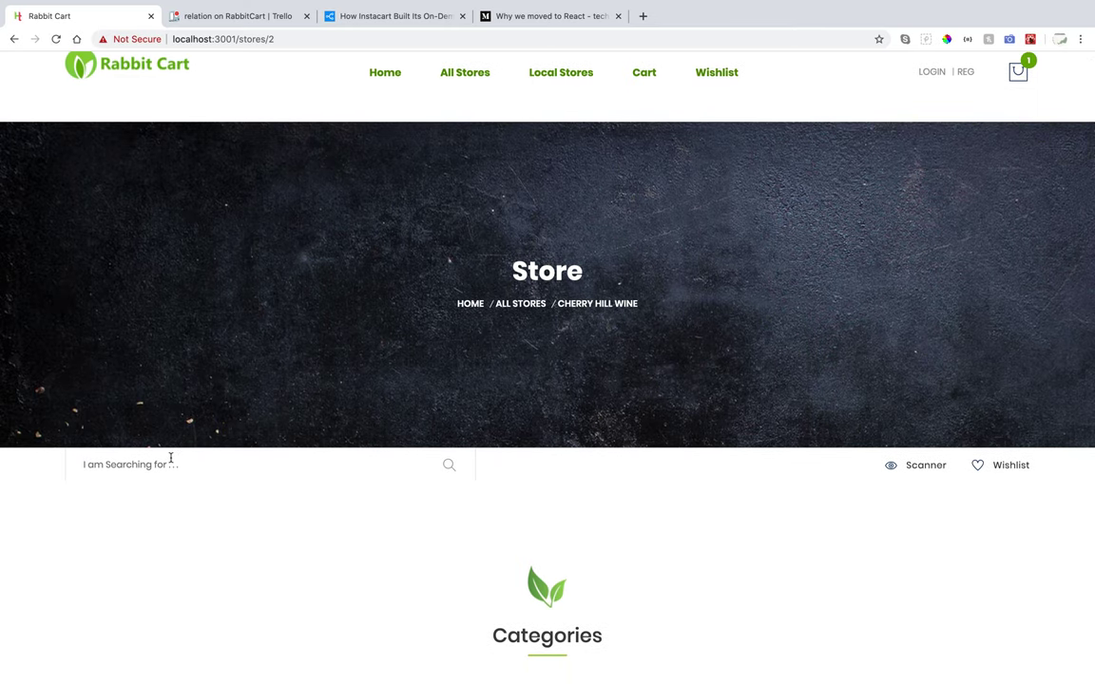
scroll(171, 460, "down", 3)
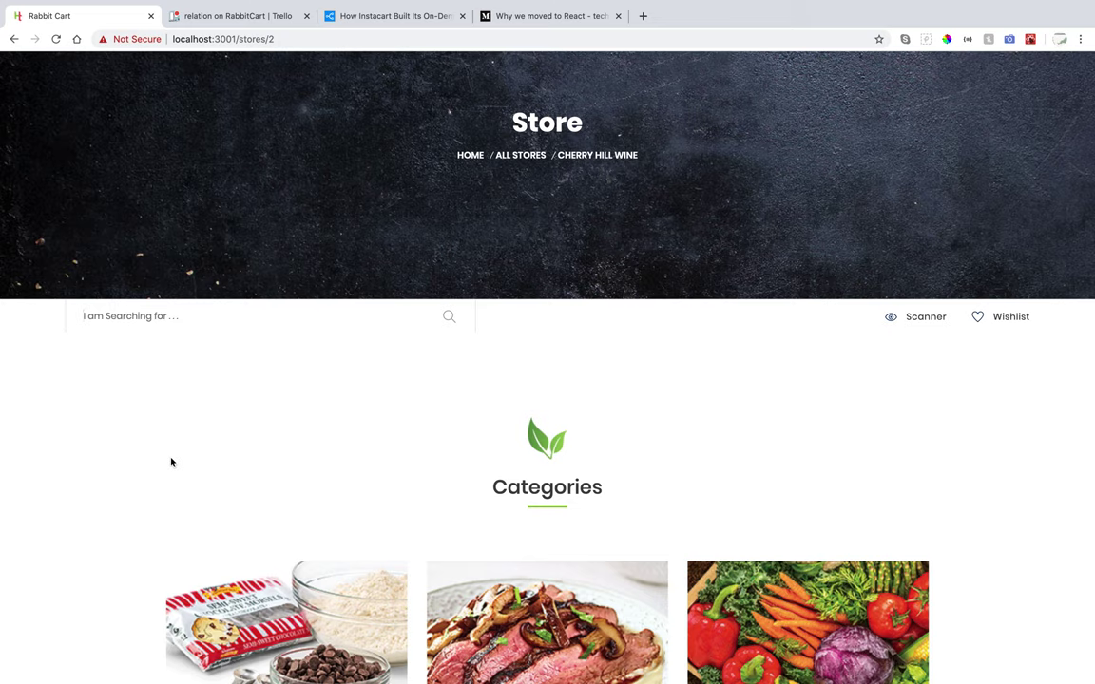
Search the Cherry Hill Wine store for 'chicken' and browse results like LC Chicken Parmesan.
type("chicken")
key("Return")
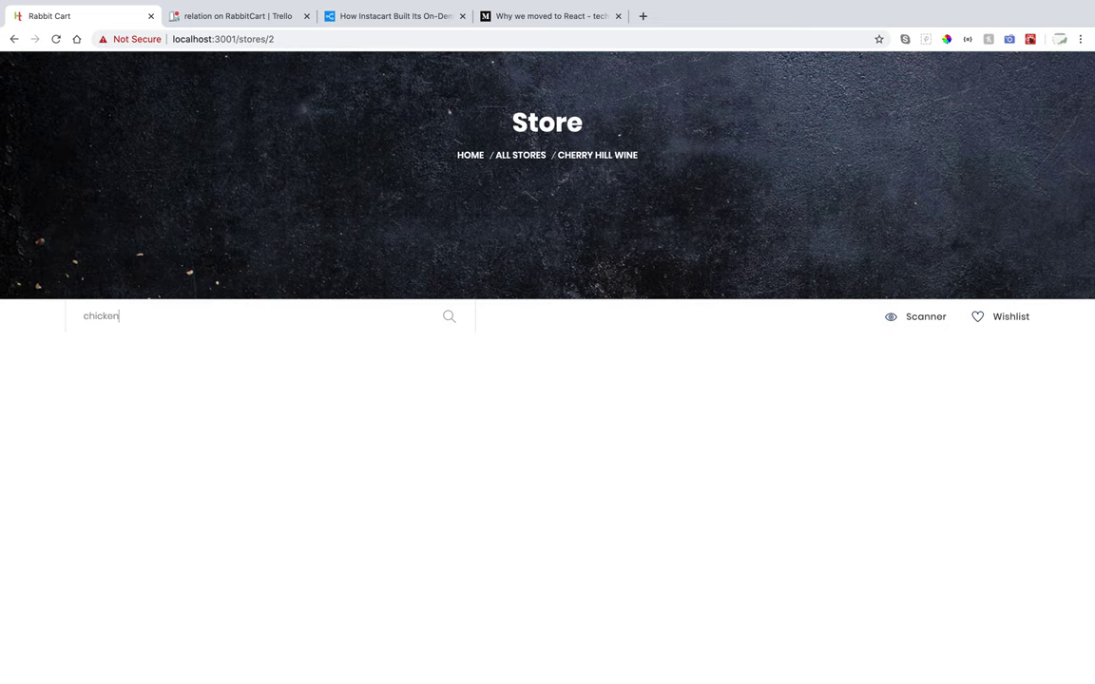
scroll(456, 514, "down", 5)
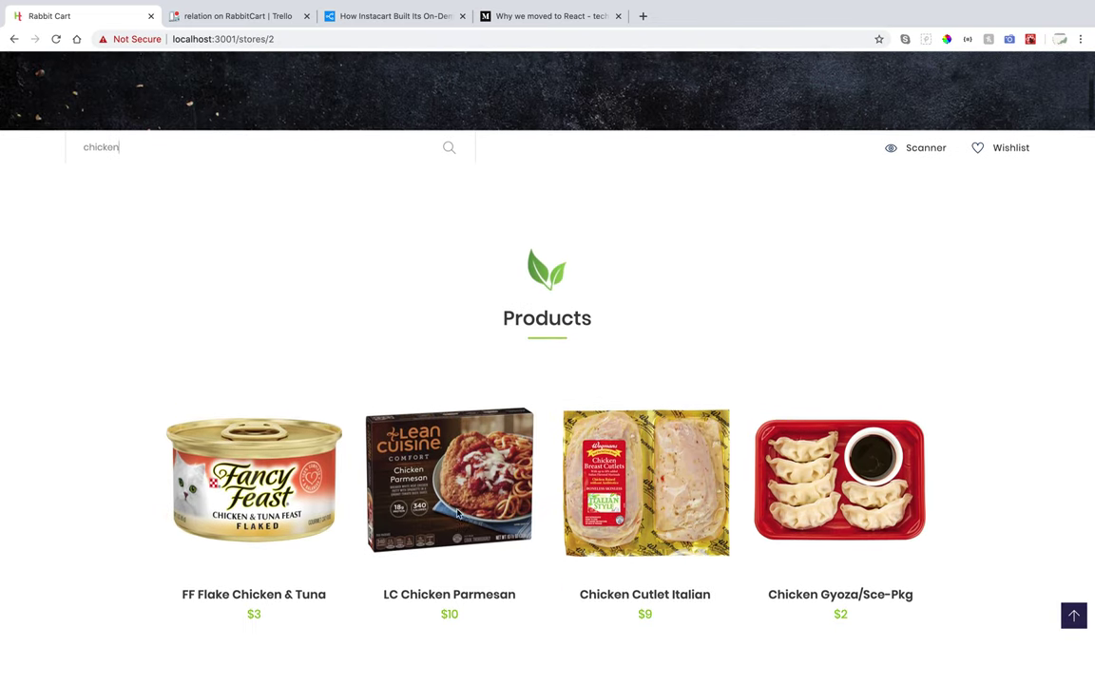
scroll(457, 514, "down", 3)
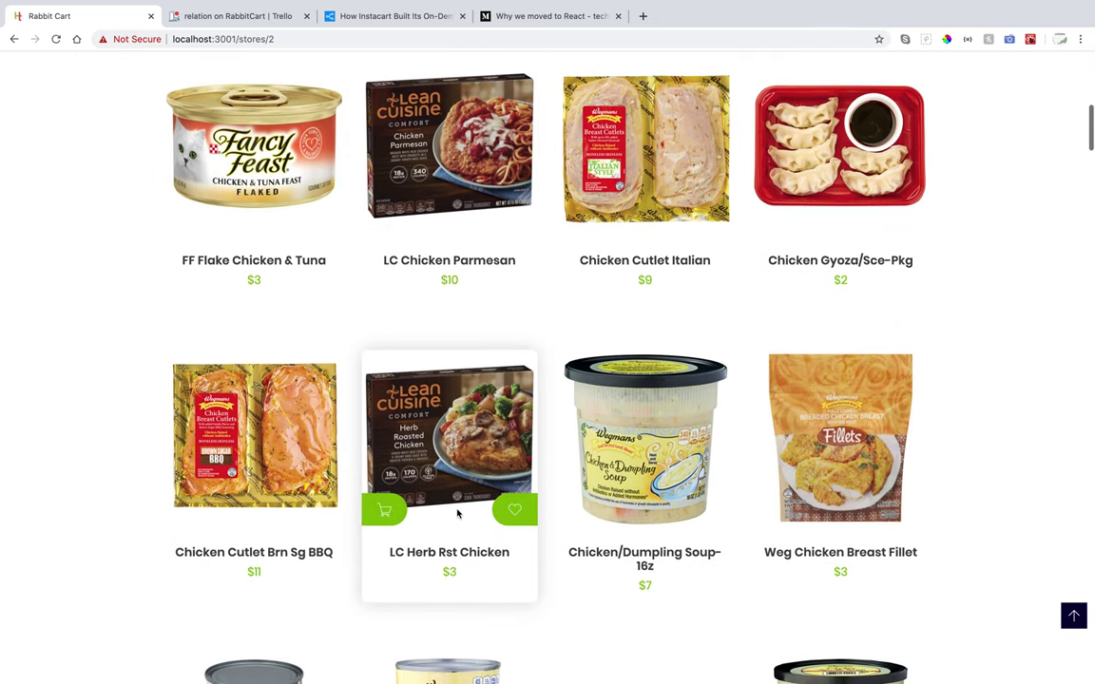
scroll(457, 514, "down", 6)
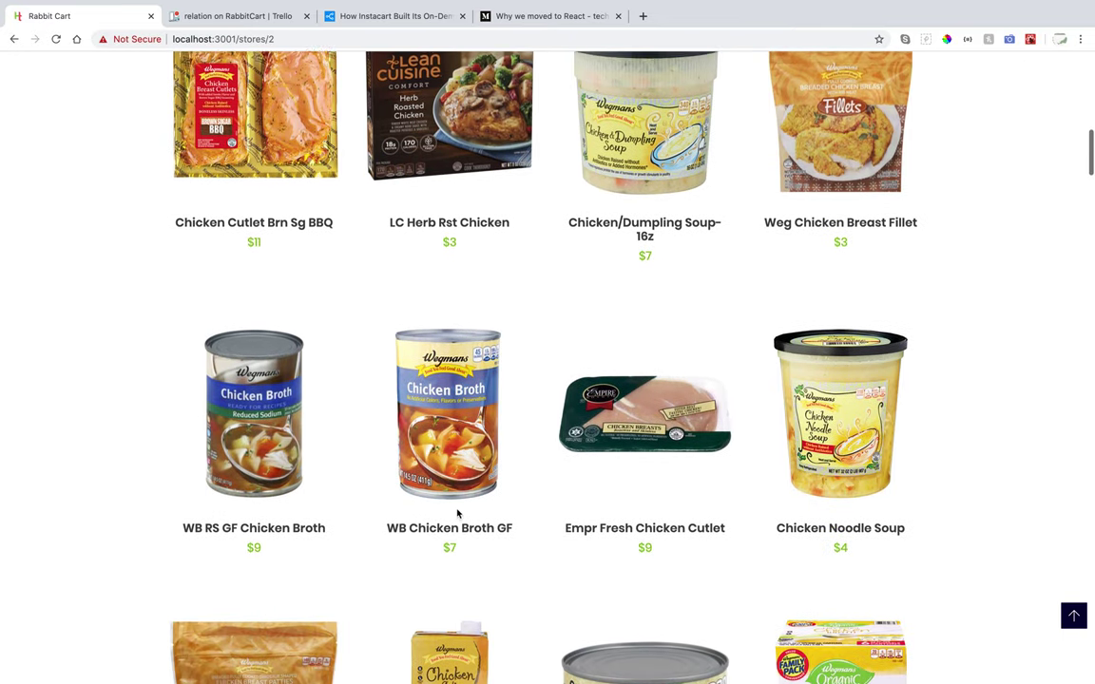
scroll(457, 514, "up", 5)
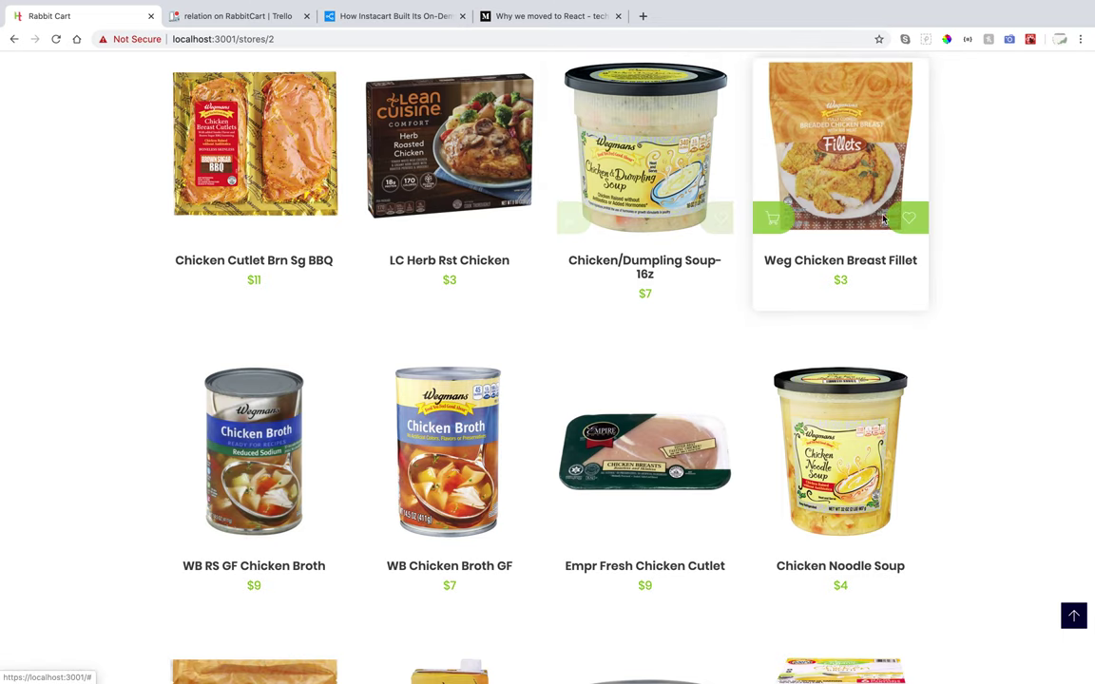
scroll(700, 412, "up", 15)
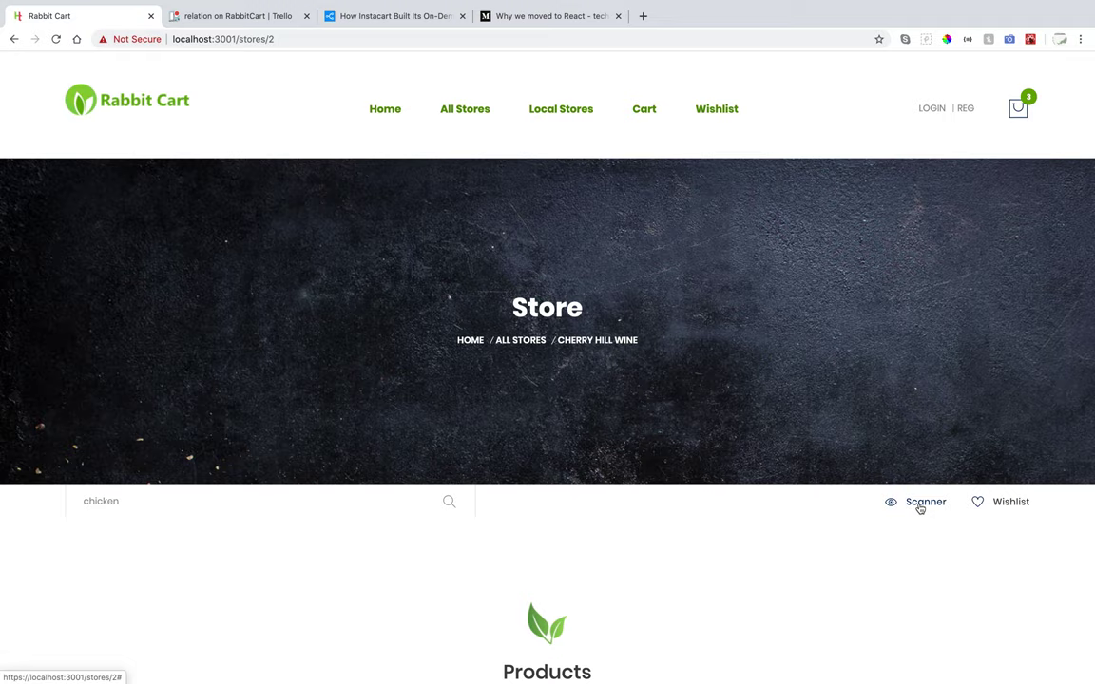
Scan the facial tissue barcode to open the Member's Mark Facial Tissue page at $2.
left_click(920, 507)
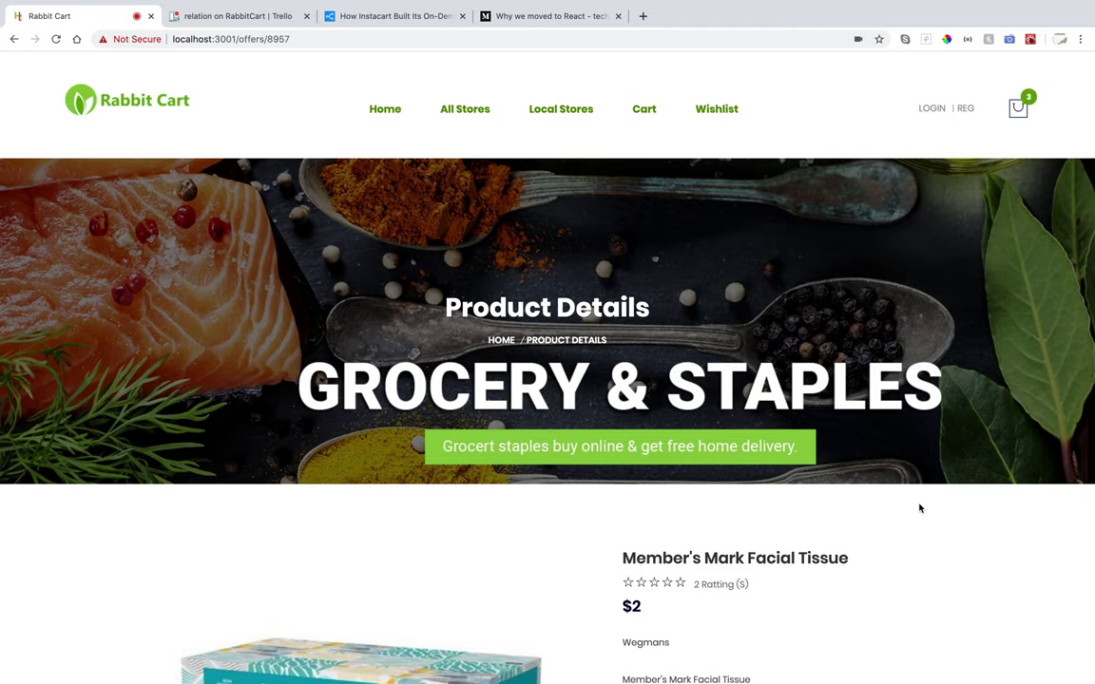
Open the four-item cart from the cart dropdown and proceed to checkout.
scroll(906, 681, "down", 5)
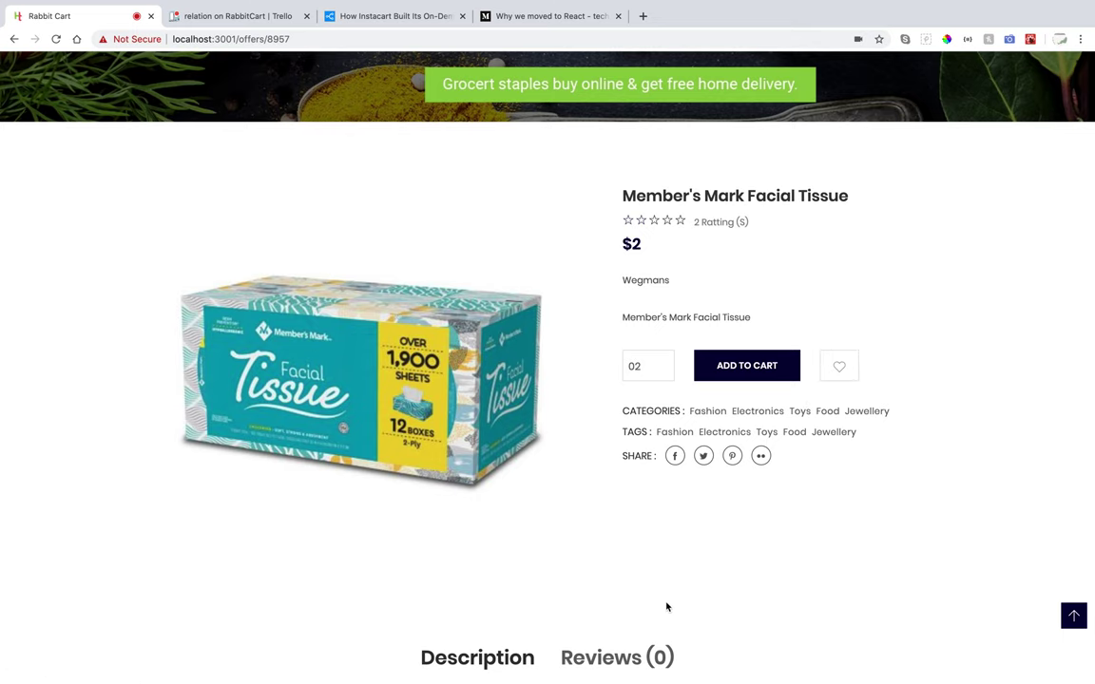
scroll(666, 608, "up", 4)
mouse_move(1019, 110)
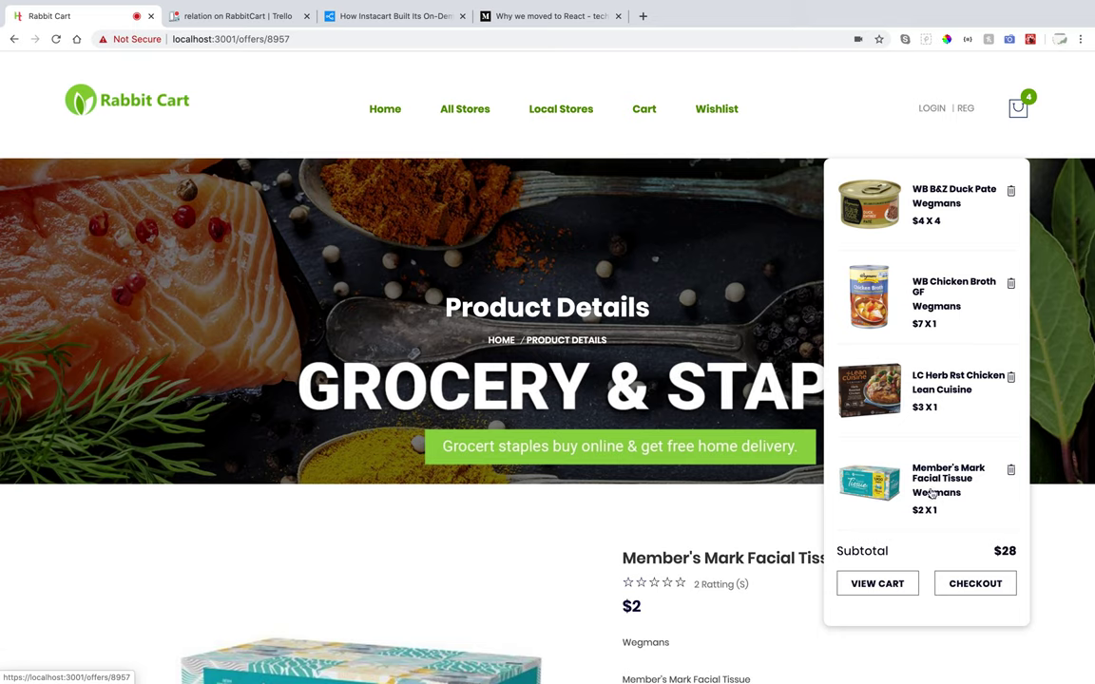
left_click(886, 585)
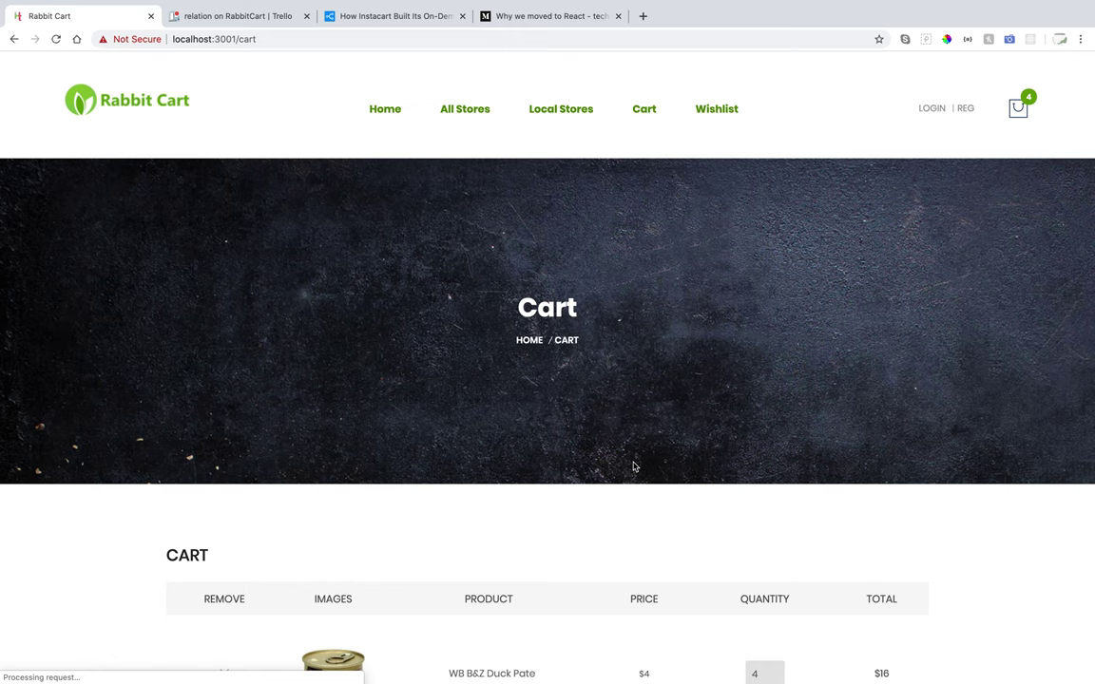
scroll(634, 467, "down", 6)
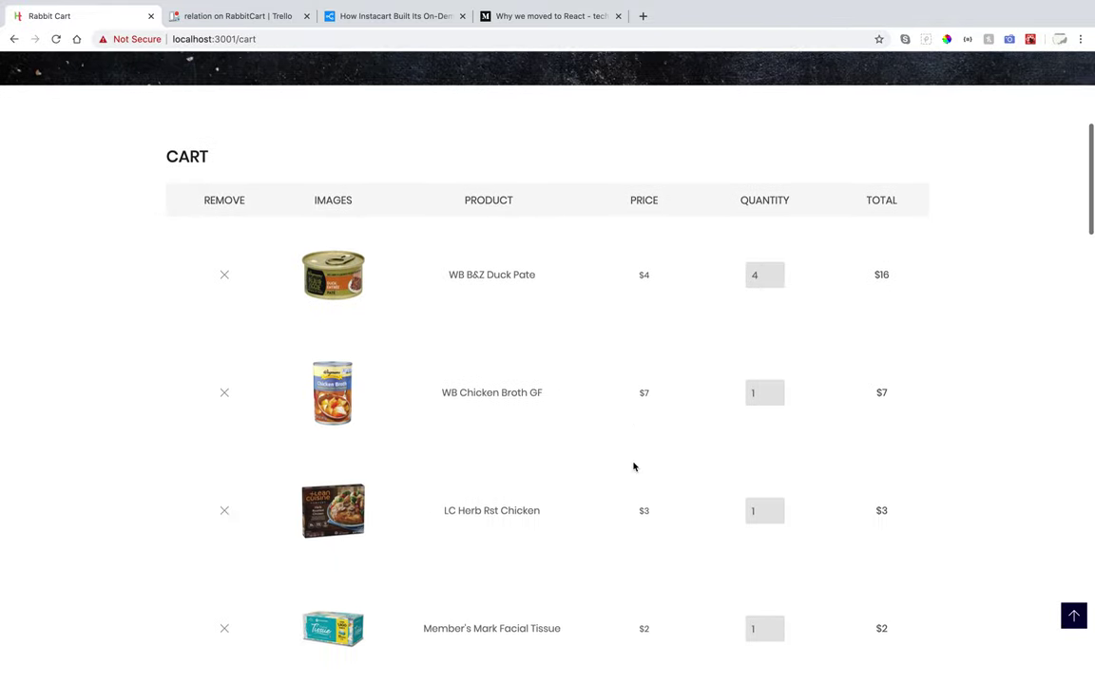
left_click(691, 647)
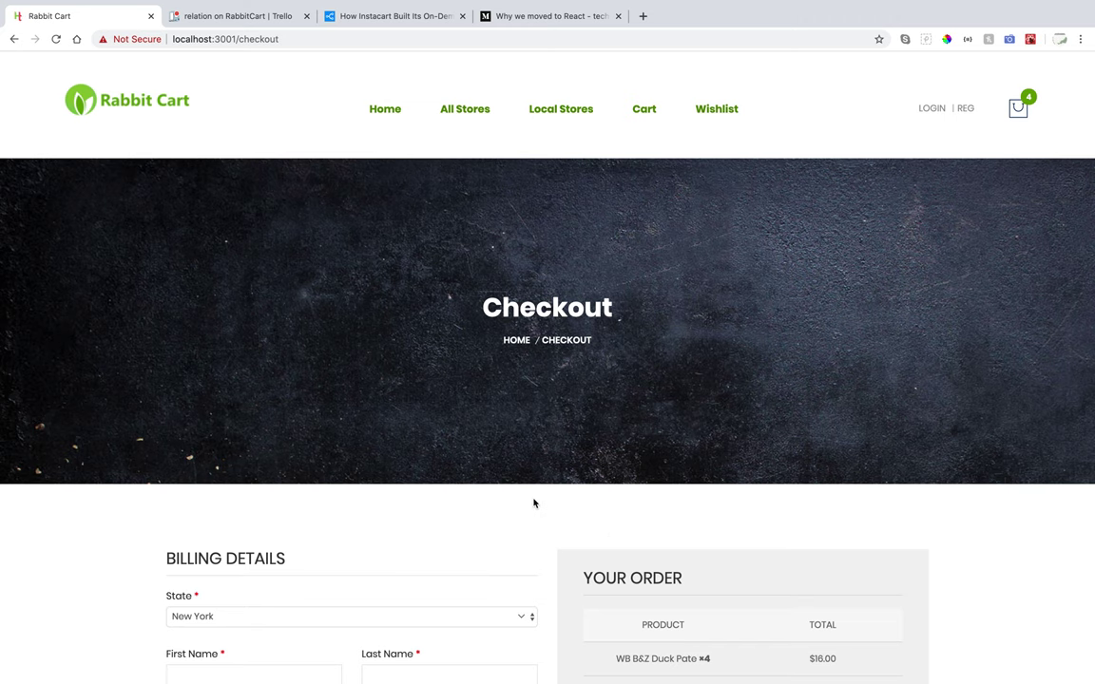
Scroll through the empty billing form and the $28.00 order summary.
scroll(533, 501, "down", 3)
scroll(533, 498, "down", 2)
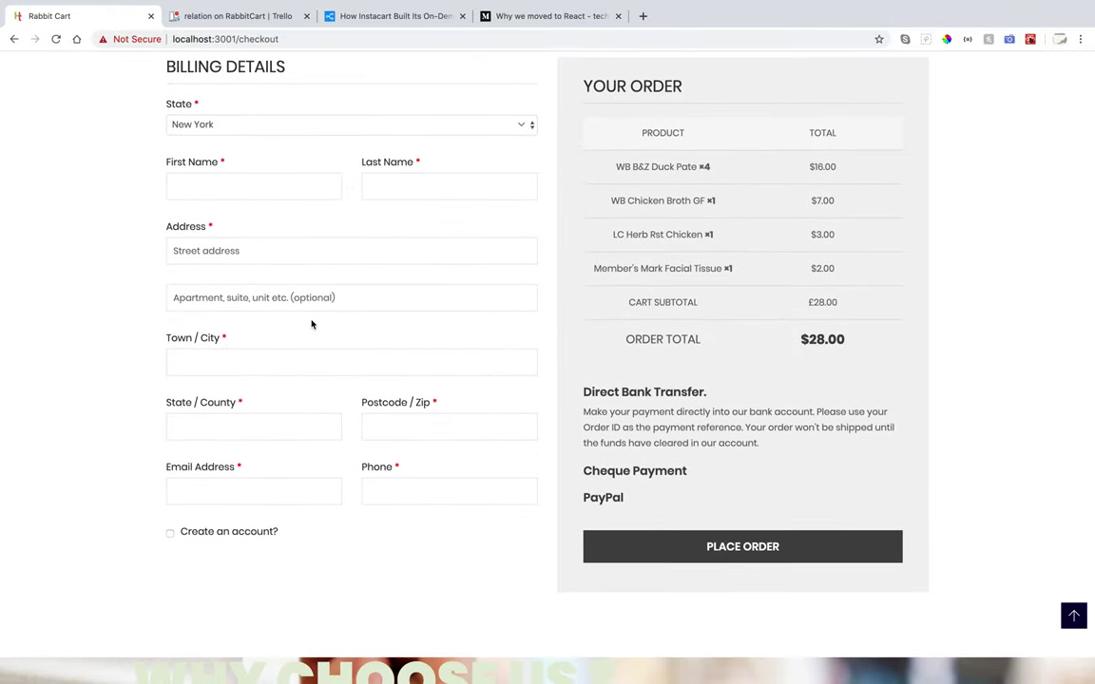
scroll(311, 324, "up", 5)
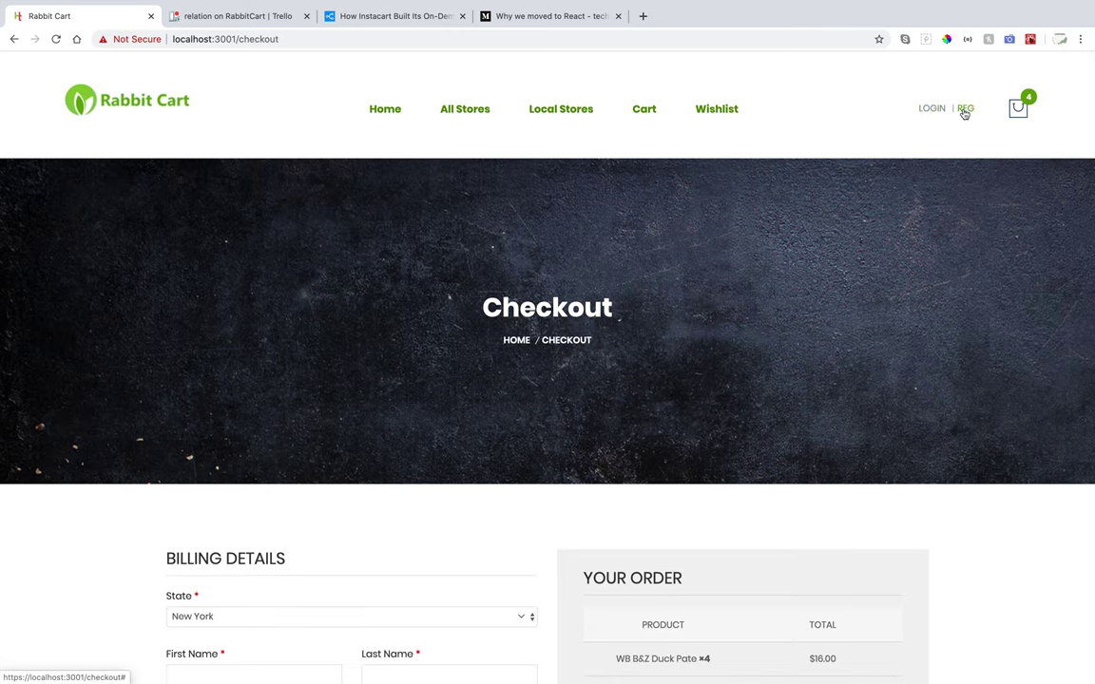
Register with an email, password and password confirmation, then dismiss the User Created alert.
left_click(964, 110)
left_click(465, 160)
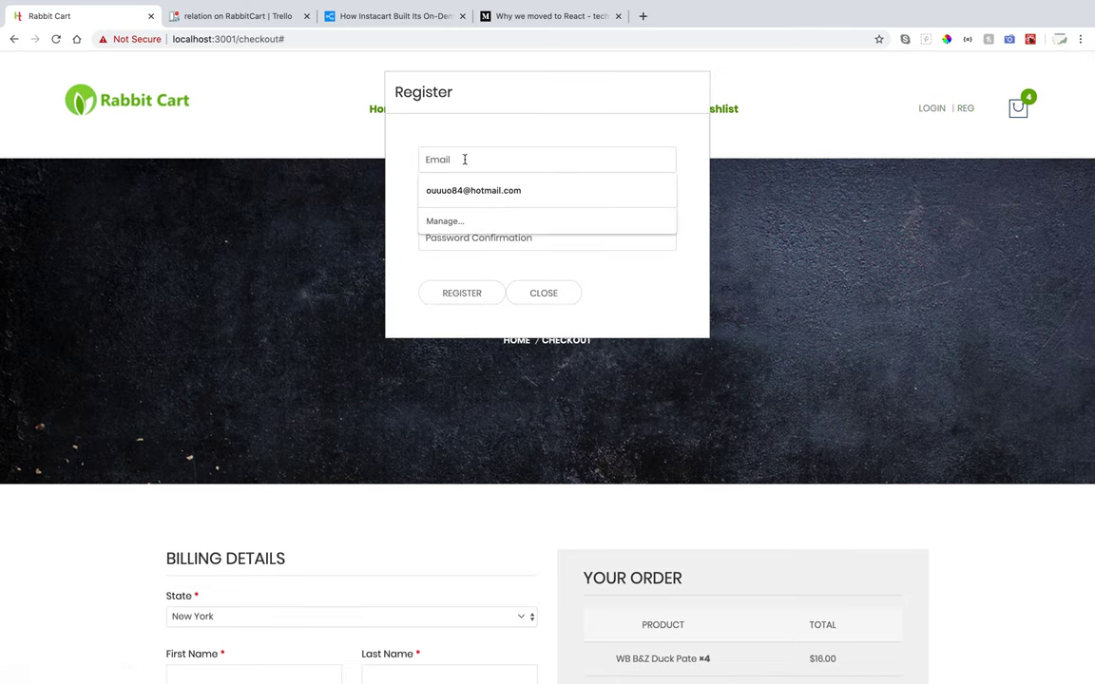
type("sumaya@test")
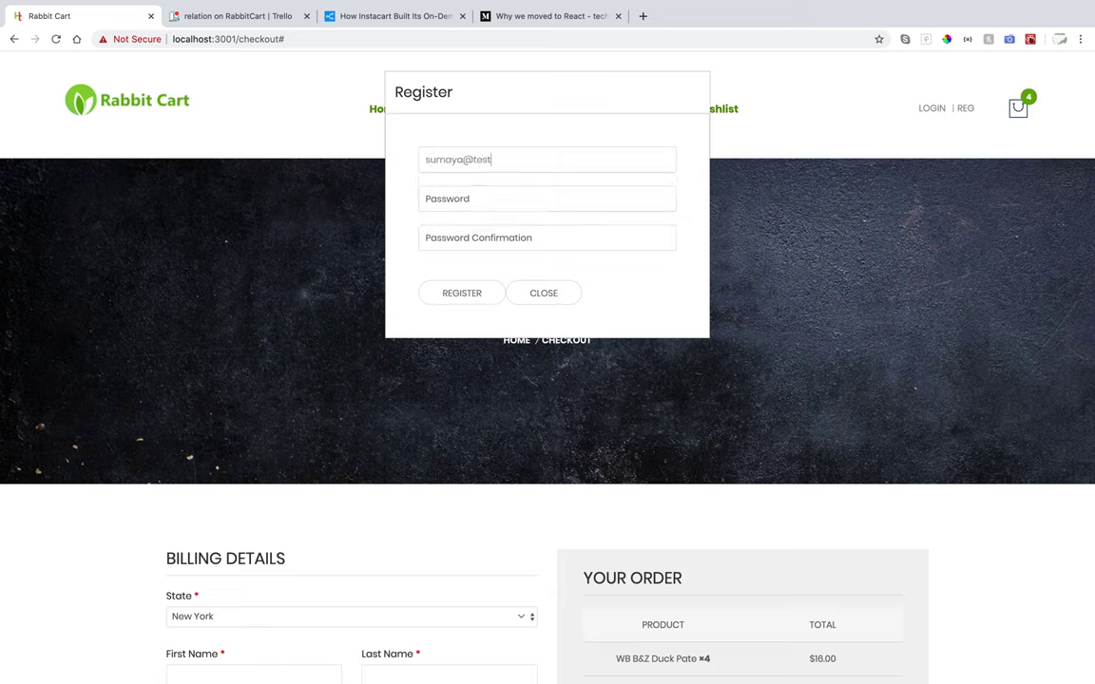
left_click(453, 193)
type("12")
left_click(443, 239)
type("1")
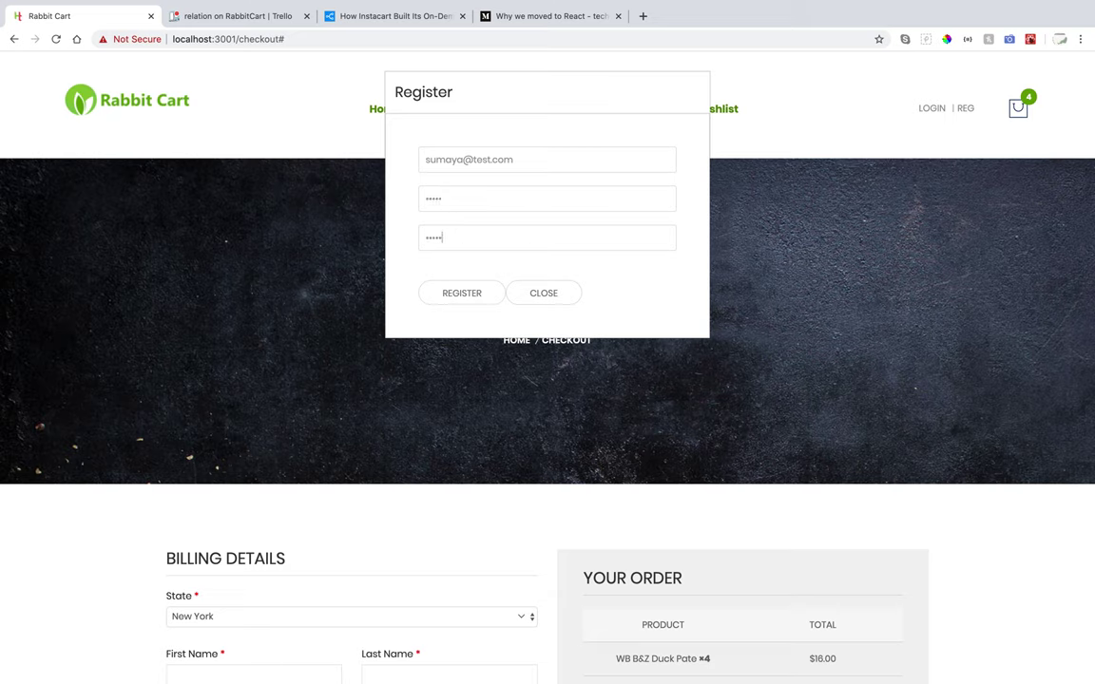
left_click(470, 301)
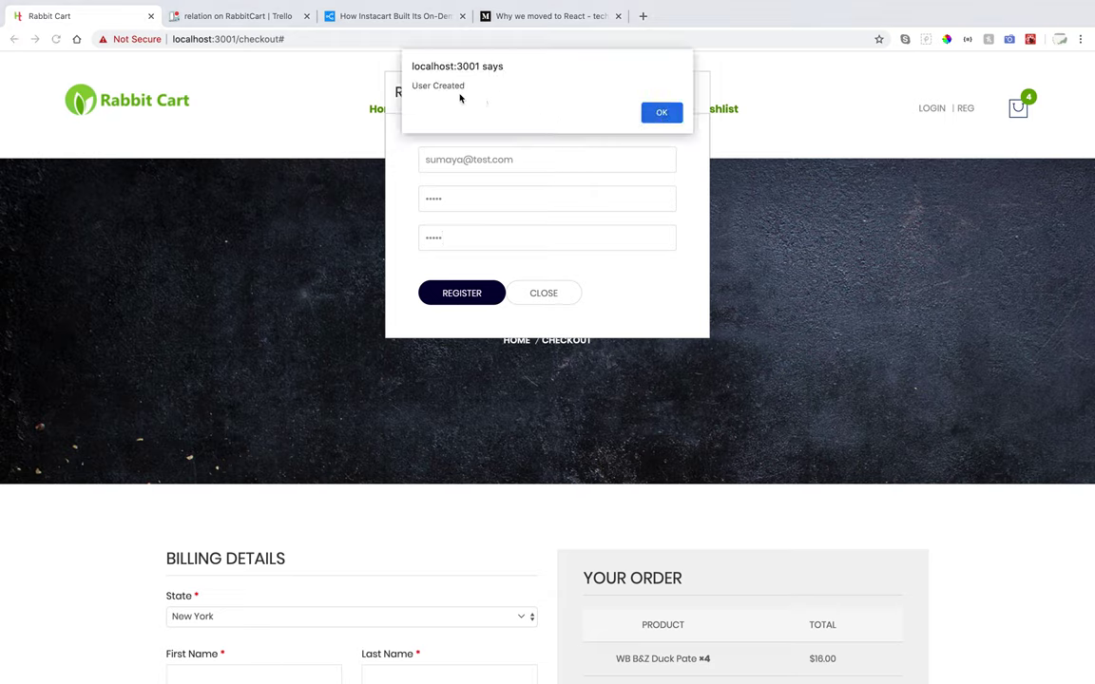
left_click(646, 113)
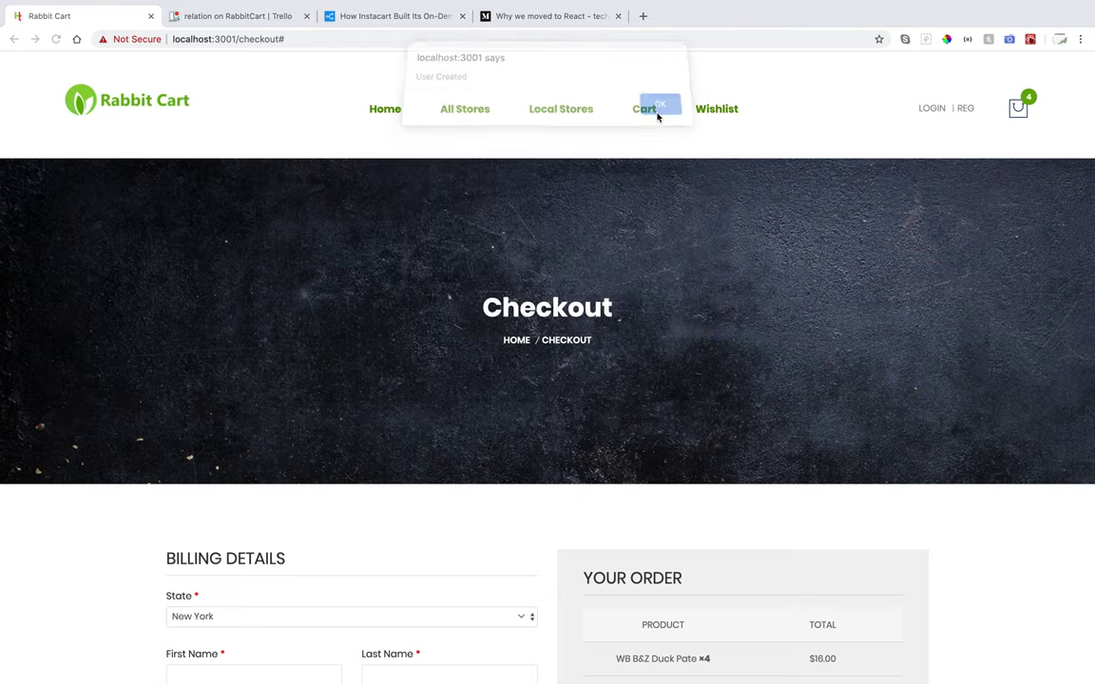
Log in with the new account's username and password, then preview the cart.
left_click(931, 109)
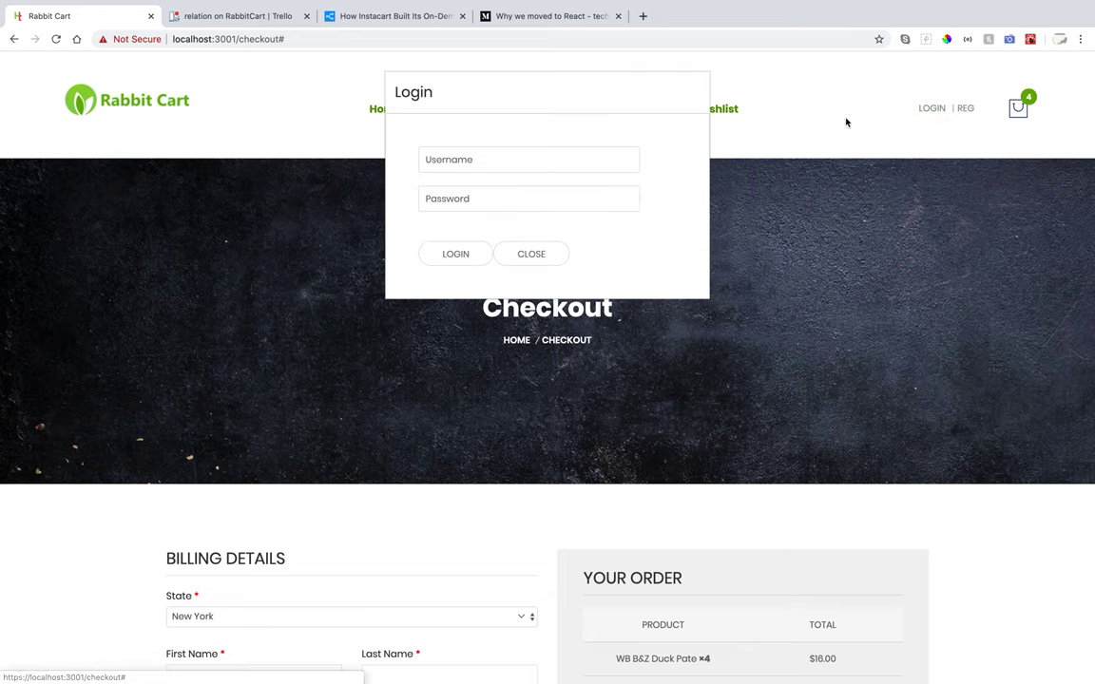
left_click(490, 160)
type("su")
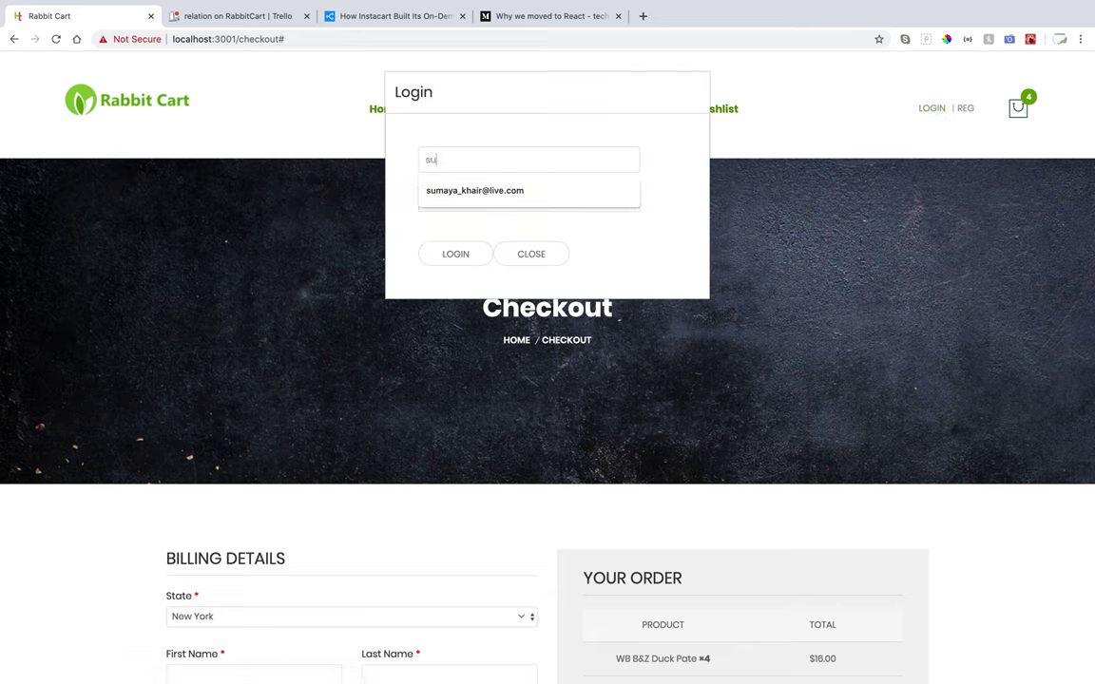
type("maya@test.com")
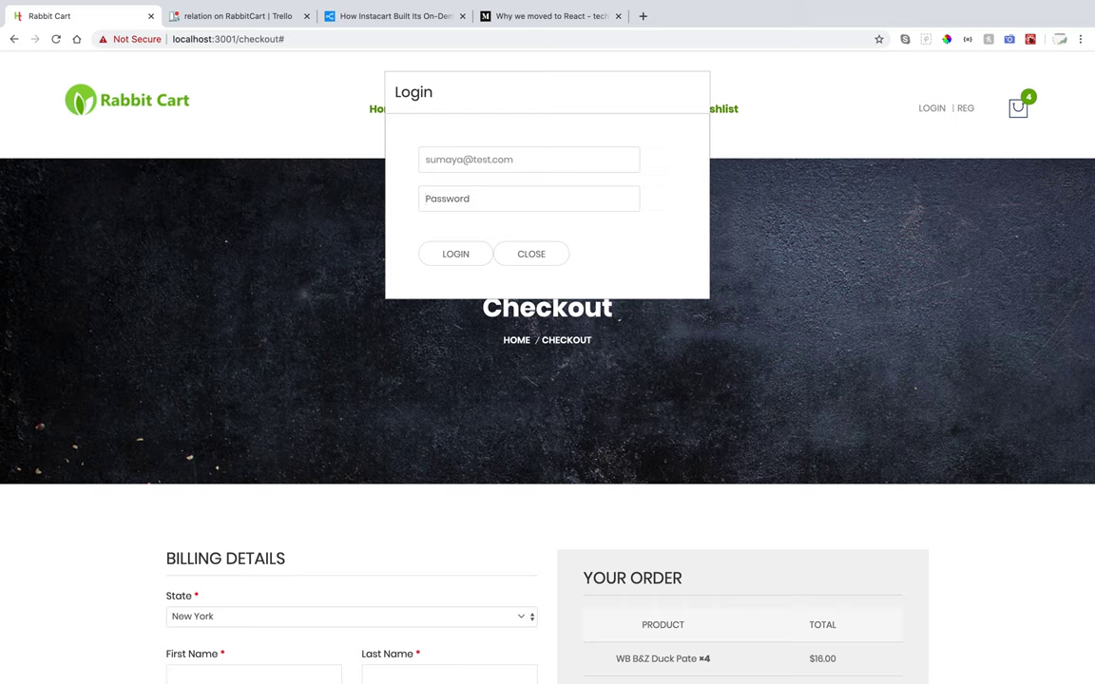
key("Tab")
type("12345")
left_click(451, 256)
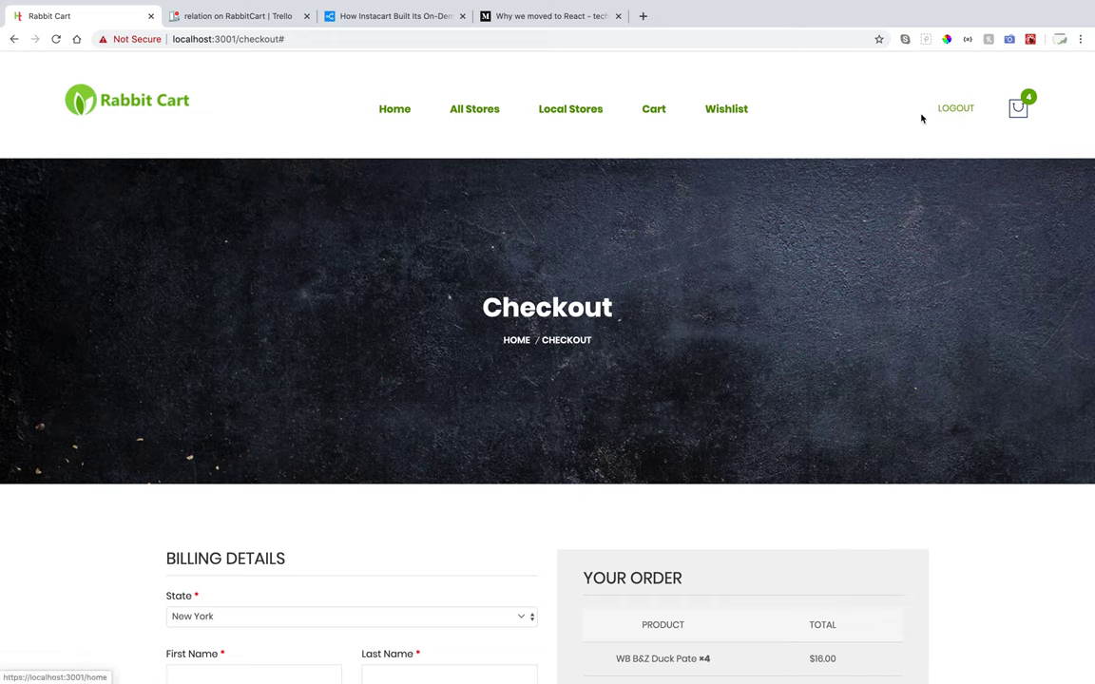
left_click(1018, 107)
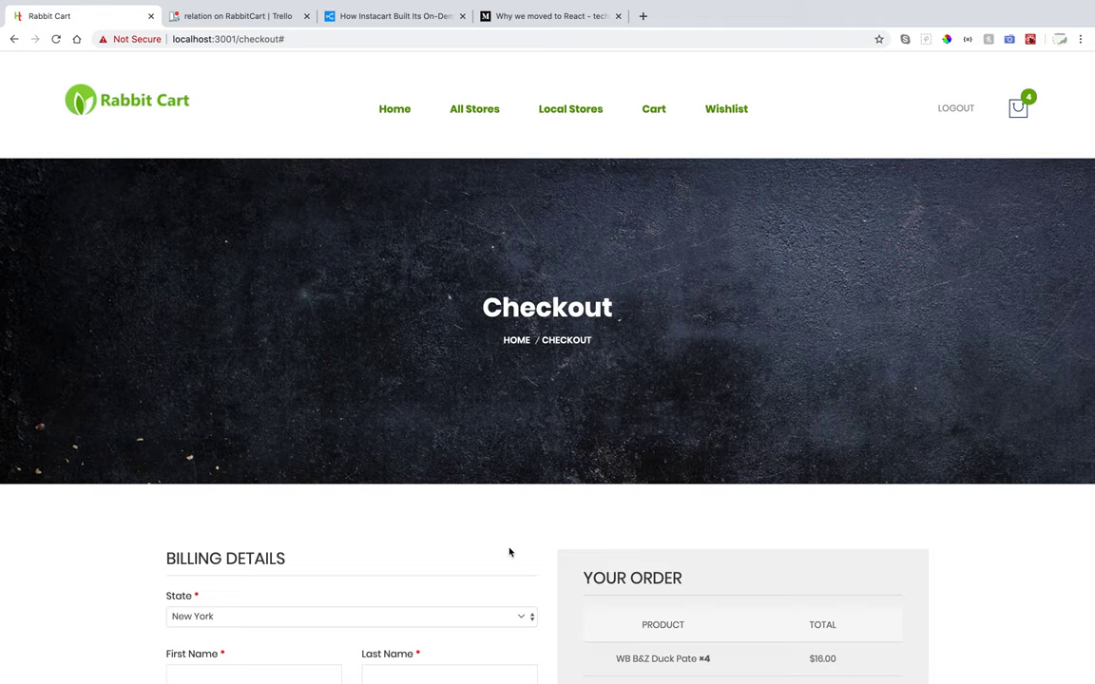
Set the billing state to Massachusetts and enter the first name.
scroll(509, 552, "down", 6)
scroll(508, 548, "up", 1)
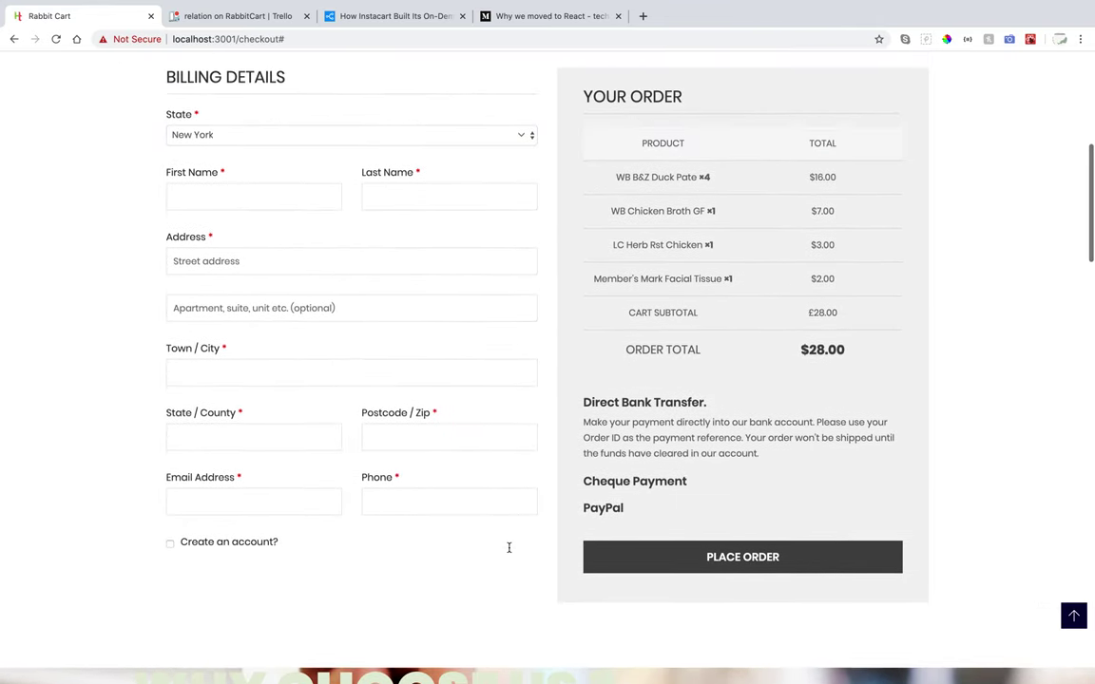
left_click(229, 140)
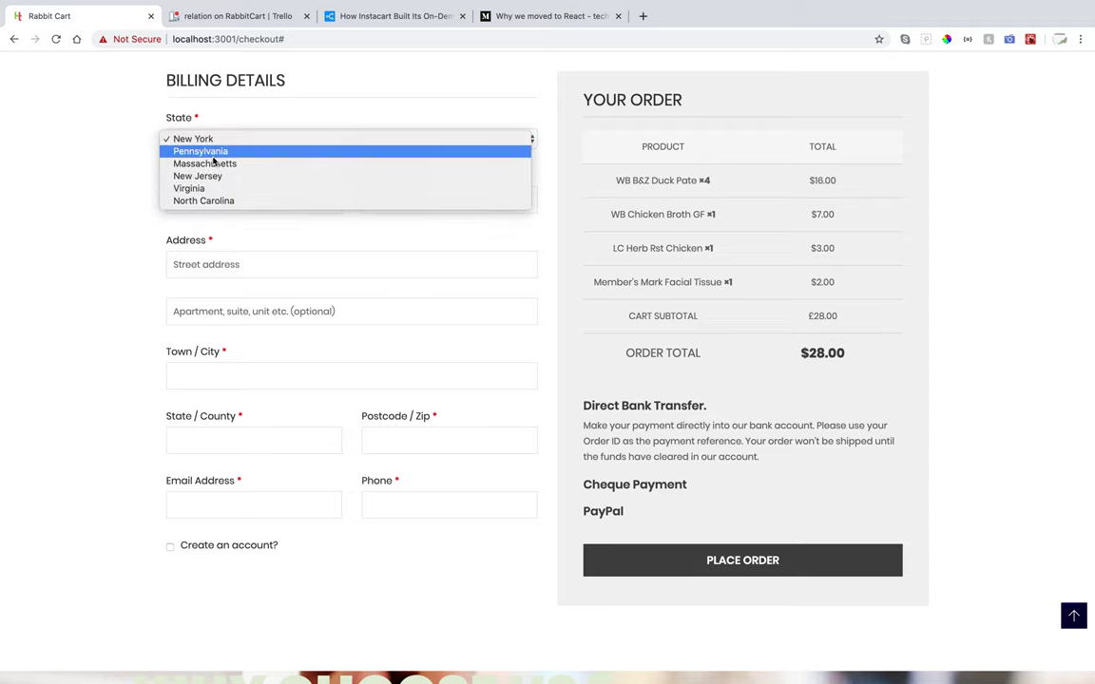
left_click(194, 164)
left_click(190, 191)
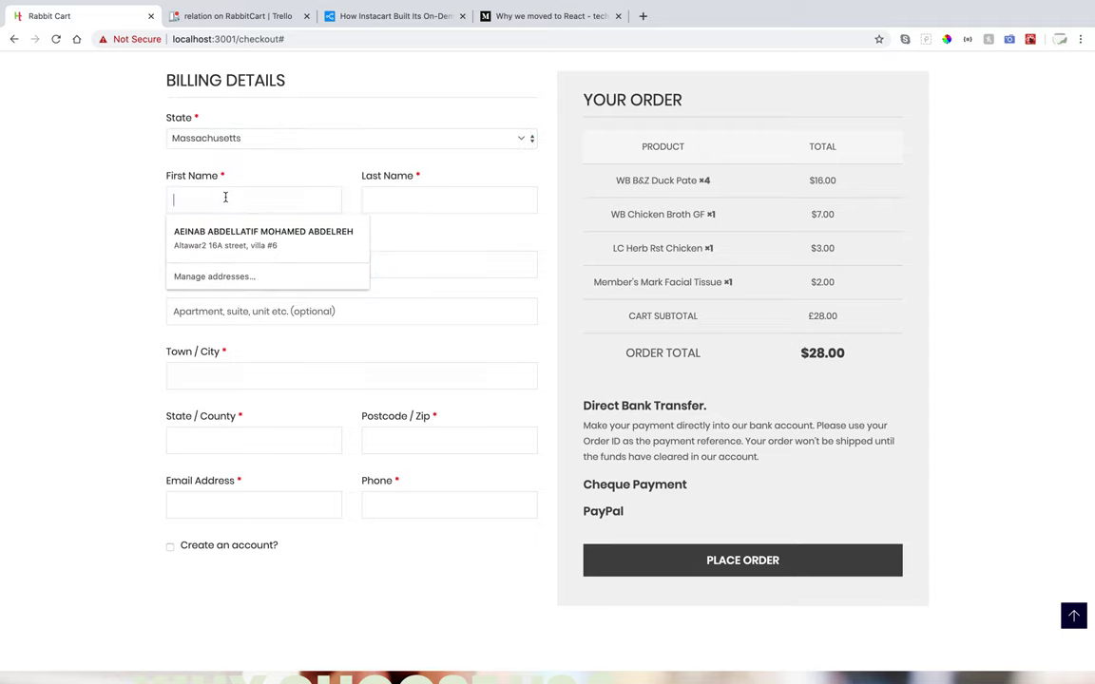
type("sumaya")
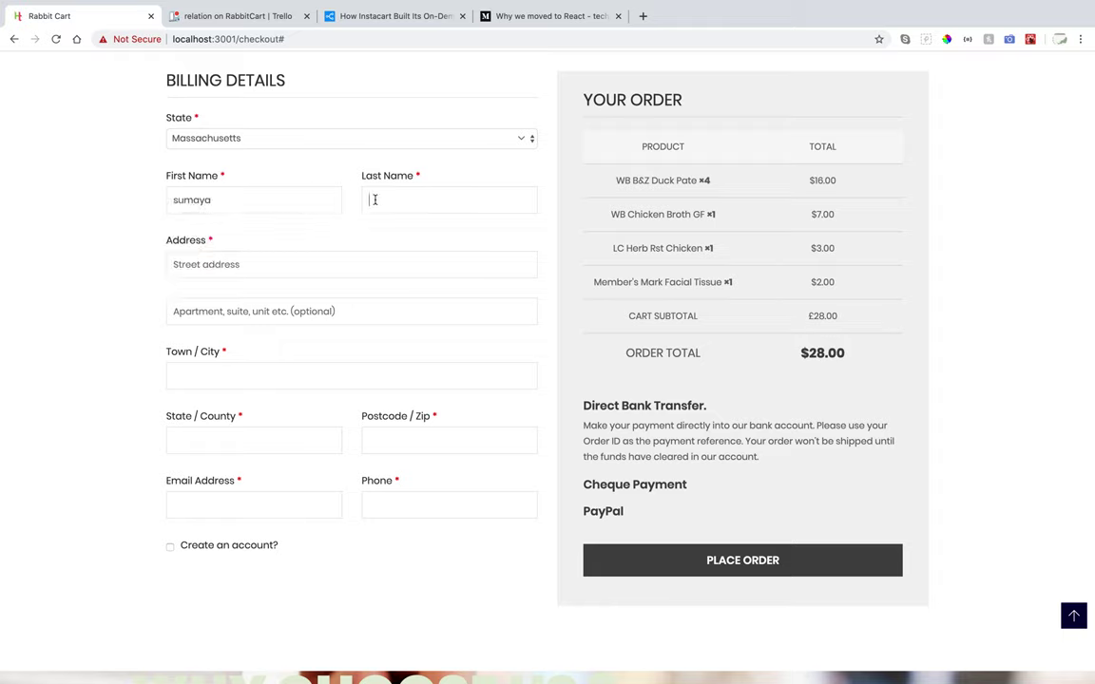
Autofill the address, county, postcode and phone, enter the email, and place the order.
left_click(265, 263)
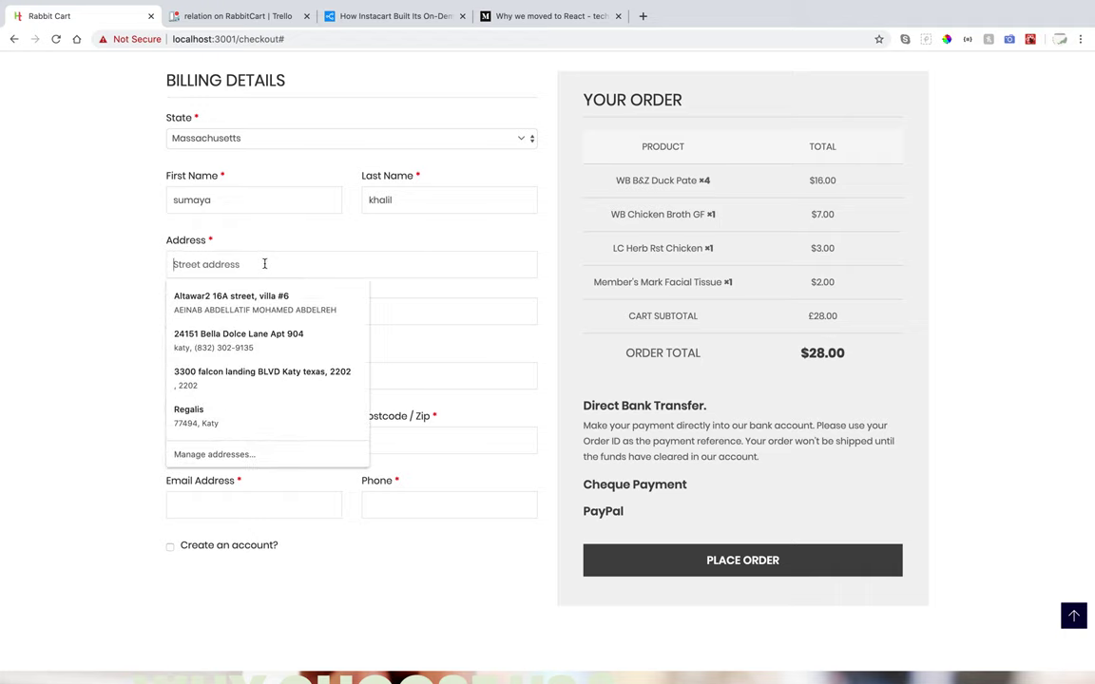
left_click(201, 348)
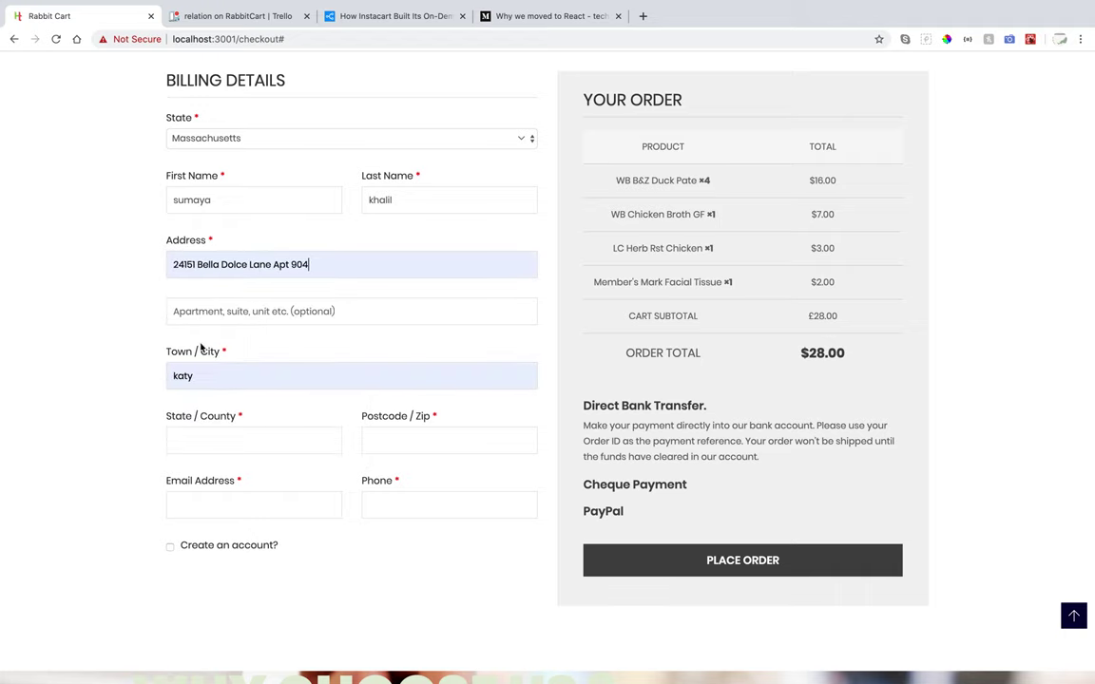
left_click(202, 446)
left_click(201, 475)
left_click(212, 500)
type("sumaya@test.com")
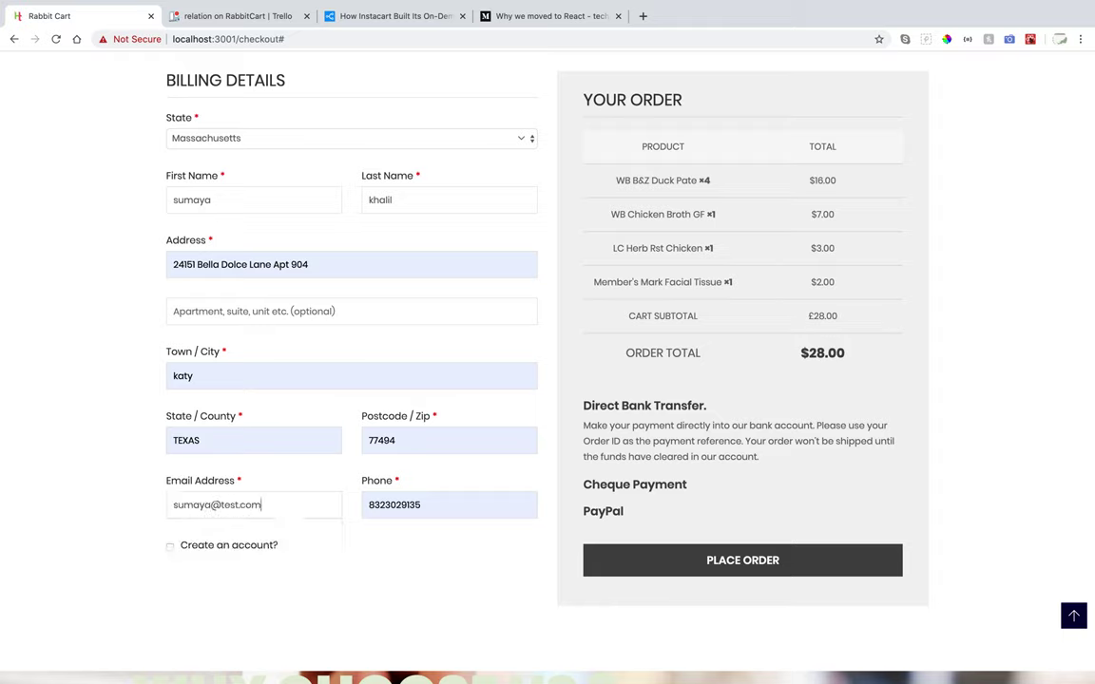
left_click(708, 564)
scroll(713, 568, "up", 1)
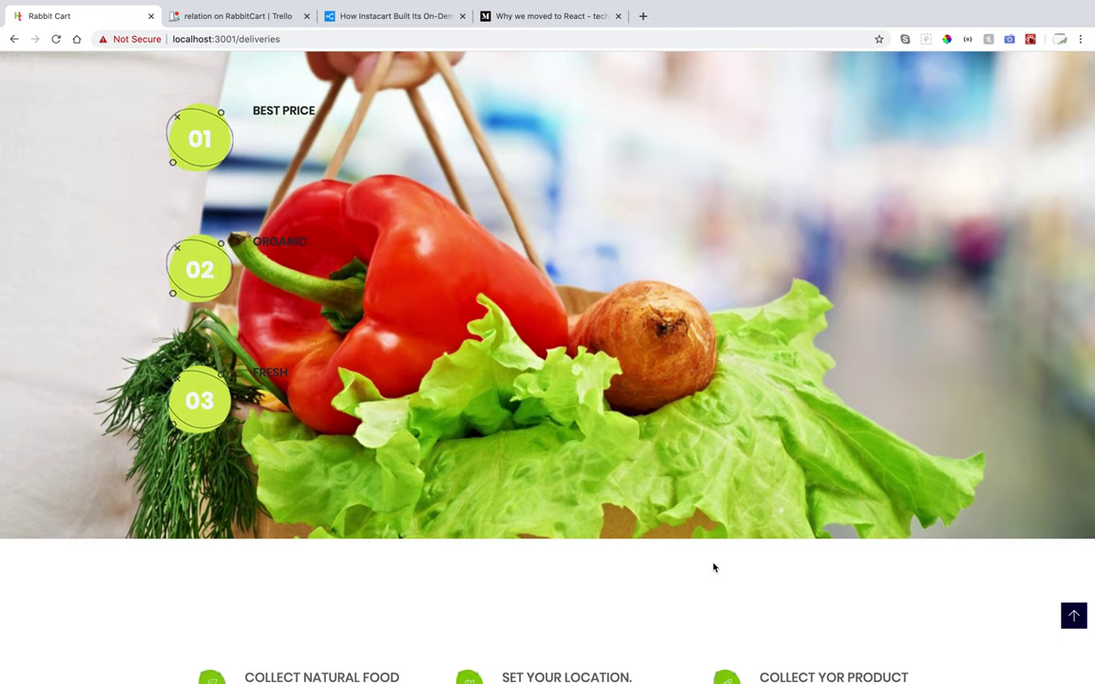
Expand the 'Total price: $28' bar and scroll through the four ordered items.
scroll(714, 567, "up", 5)
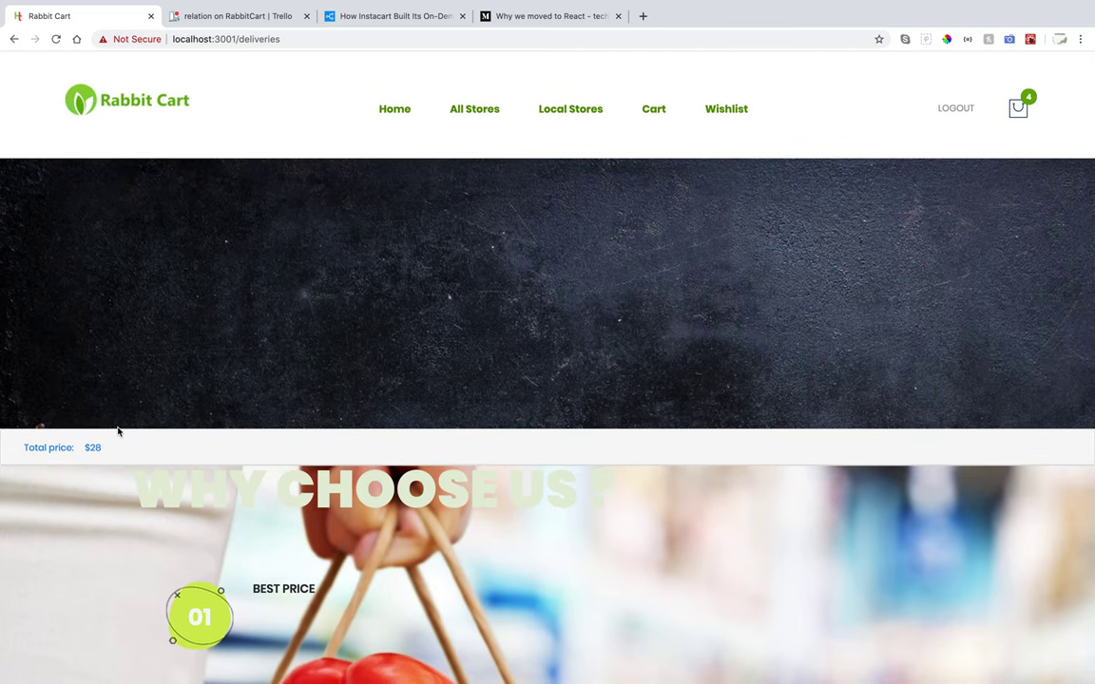
left_click(44, 449)
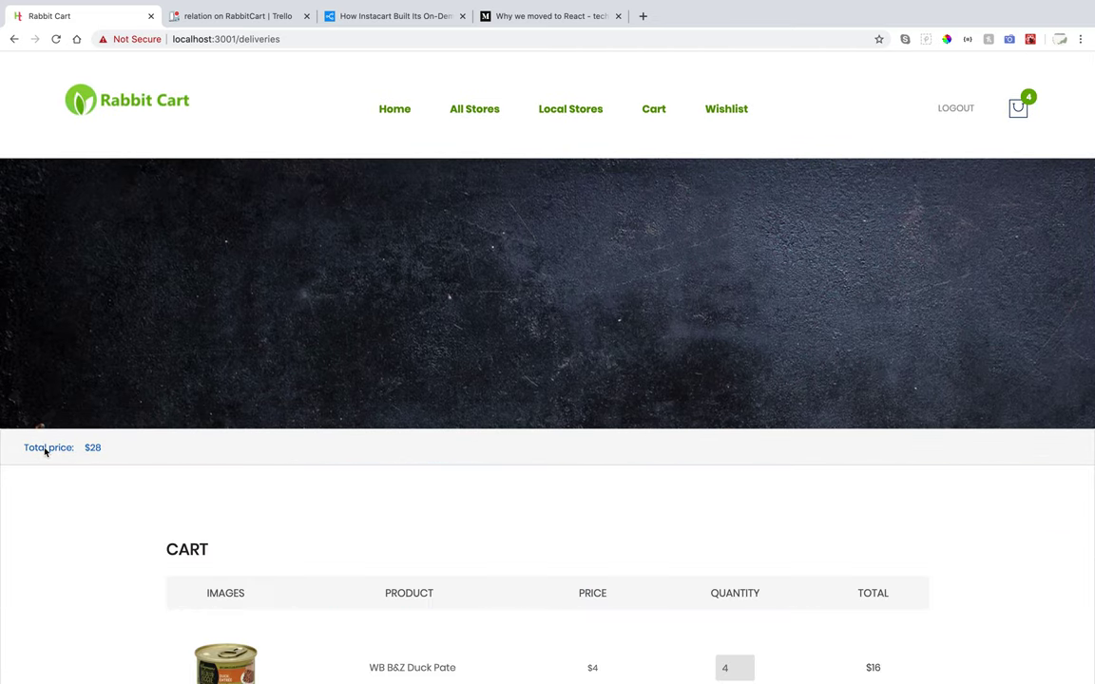
scroll(44, 452, "down", 3)
scroll(38, 427, "down", 1)
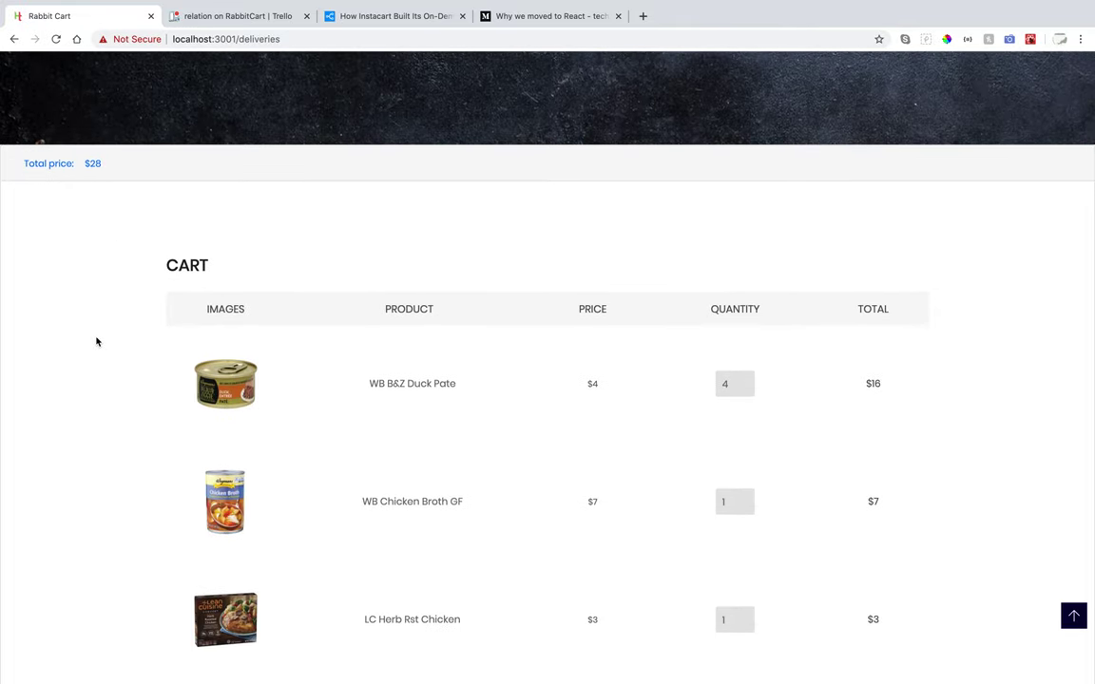
scroll(140, 445, "down", 1)
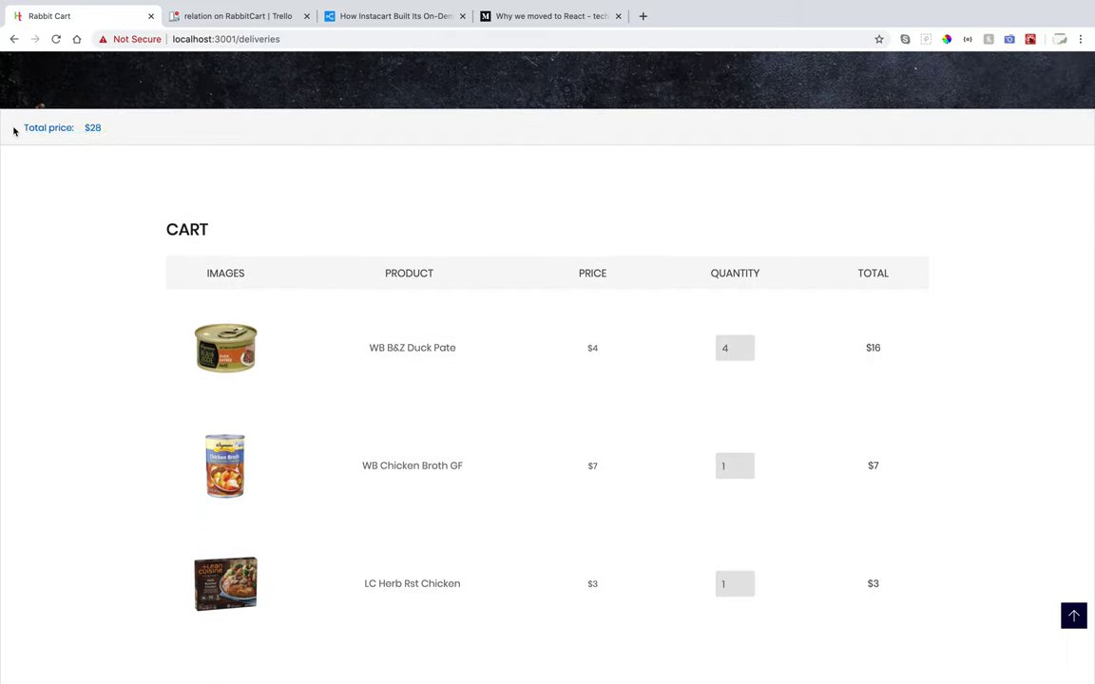
scroll(127, 483, "down", 3)
scroll(184, 376, "down", 4)
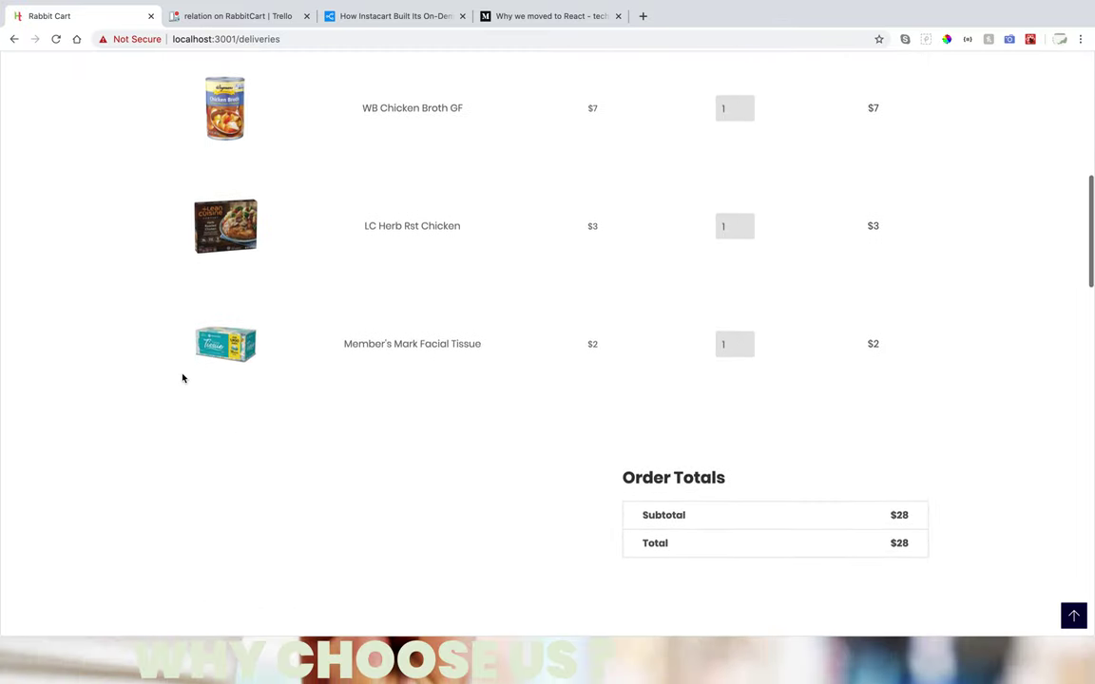
scroll(184, 377, "up", 4)
scroll(182, 377, "up", 2)
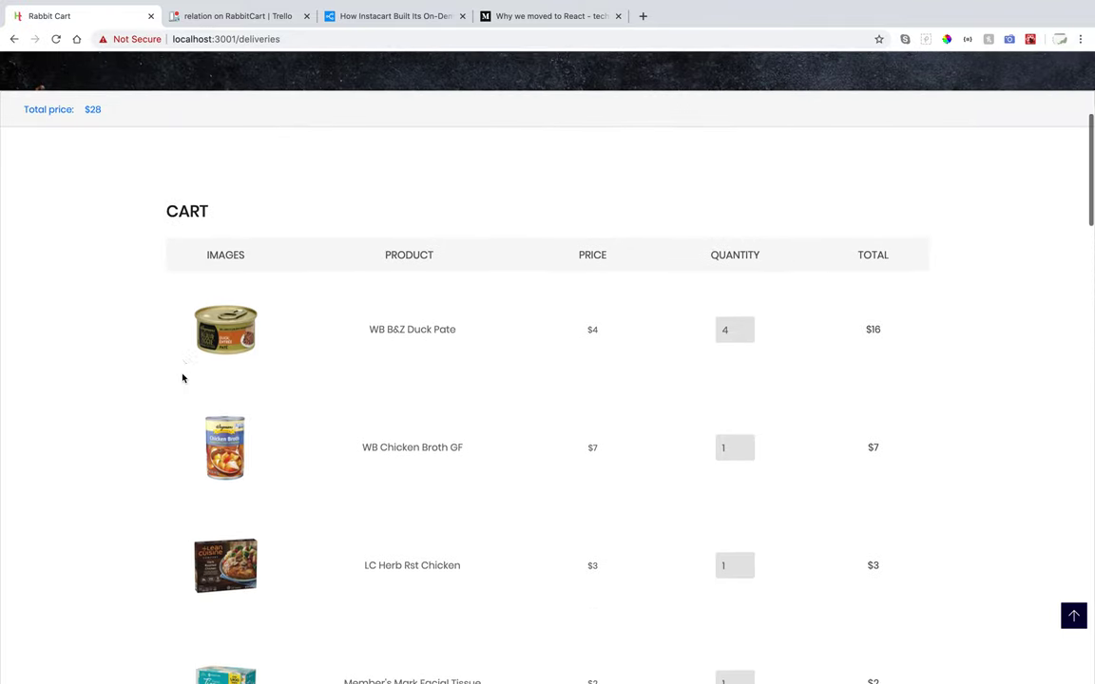